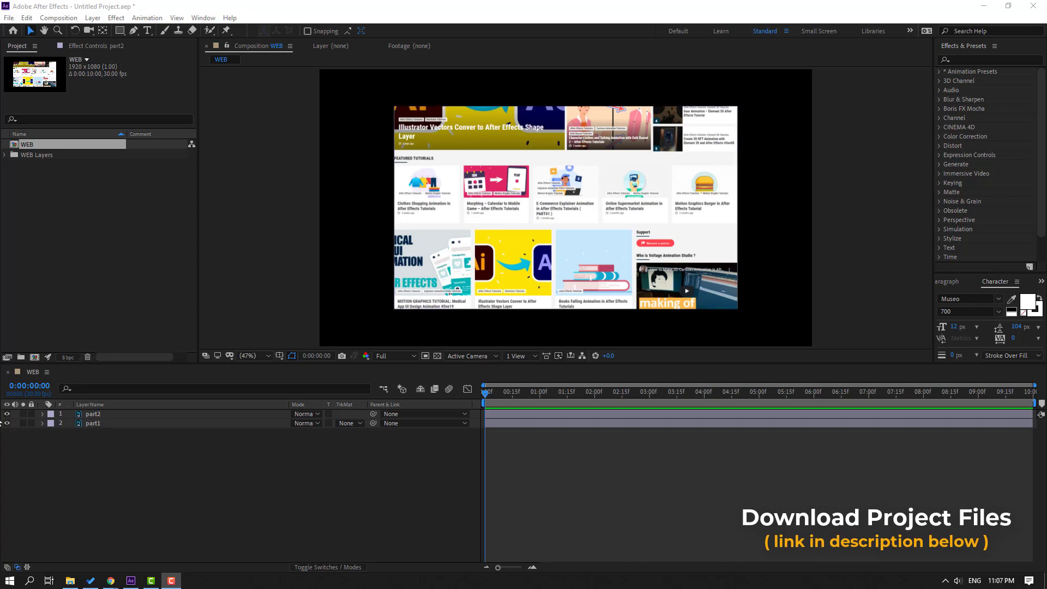
Step: Toggle part1 and part2 visibility to compare the screenshots, leaving both layers visible
left_click(7, 423)
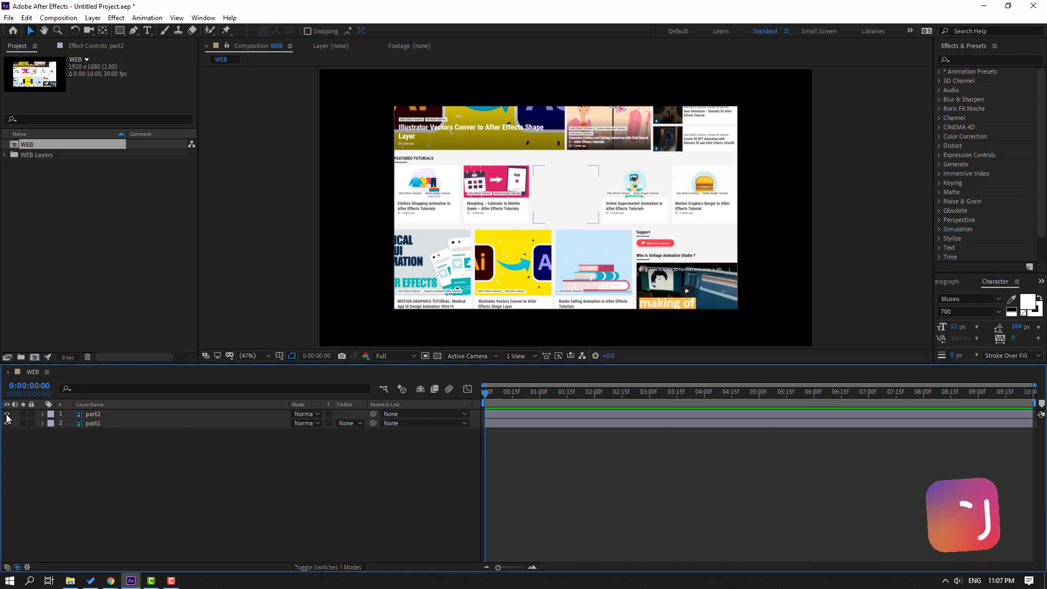
left_click(7, 423)
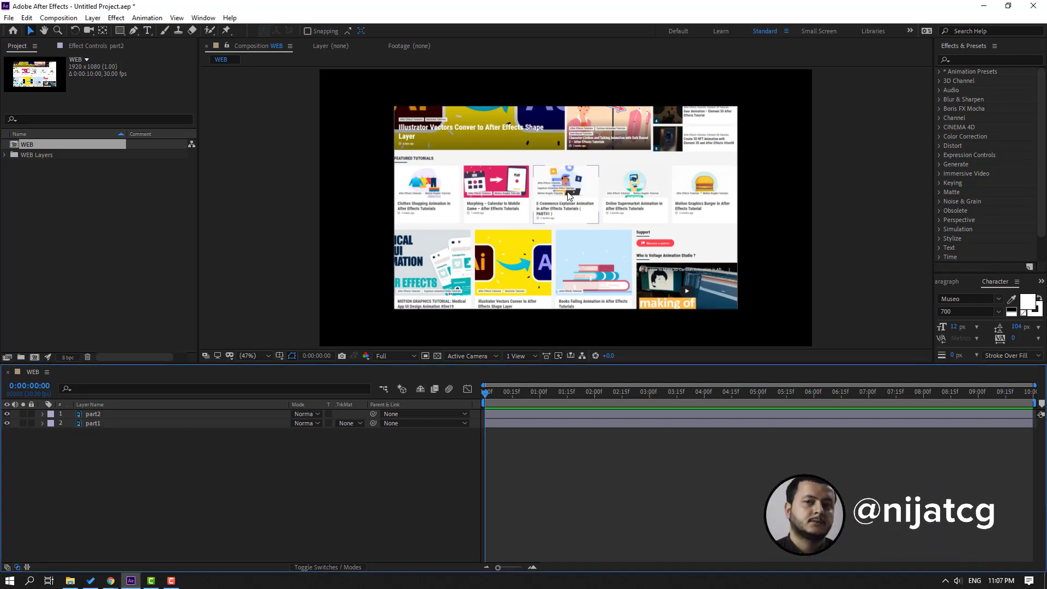
left_click(7, 414)
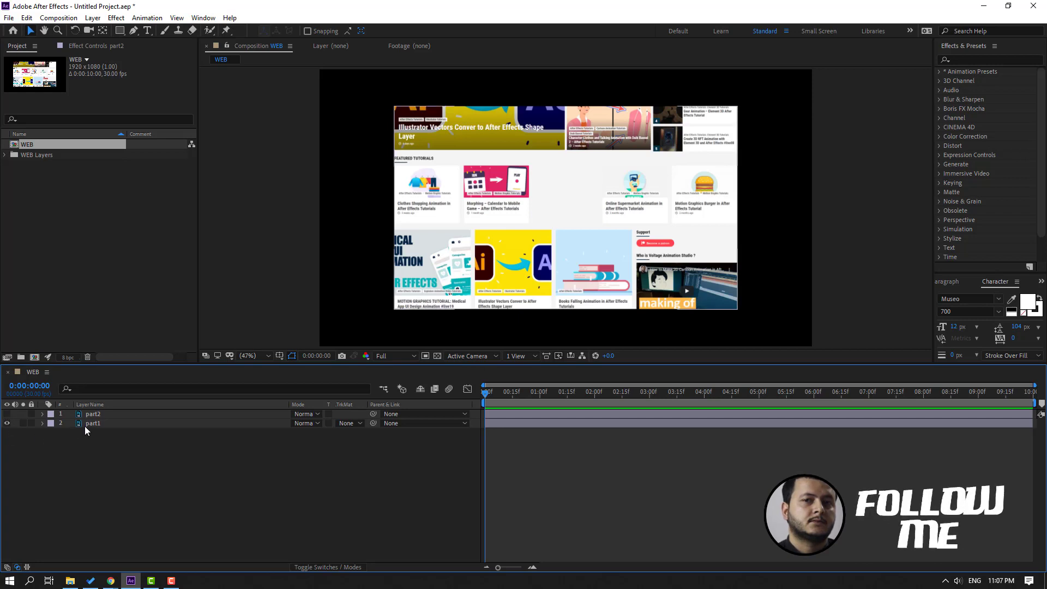
left_click(84, 424)
left_click(7, 423)
left_click(7, 423)
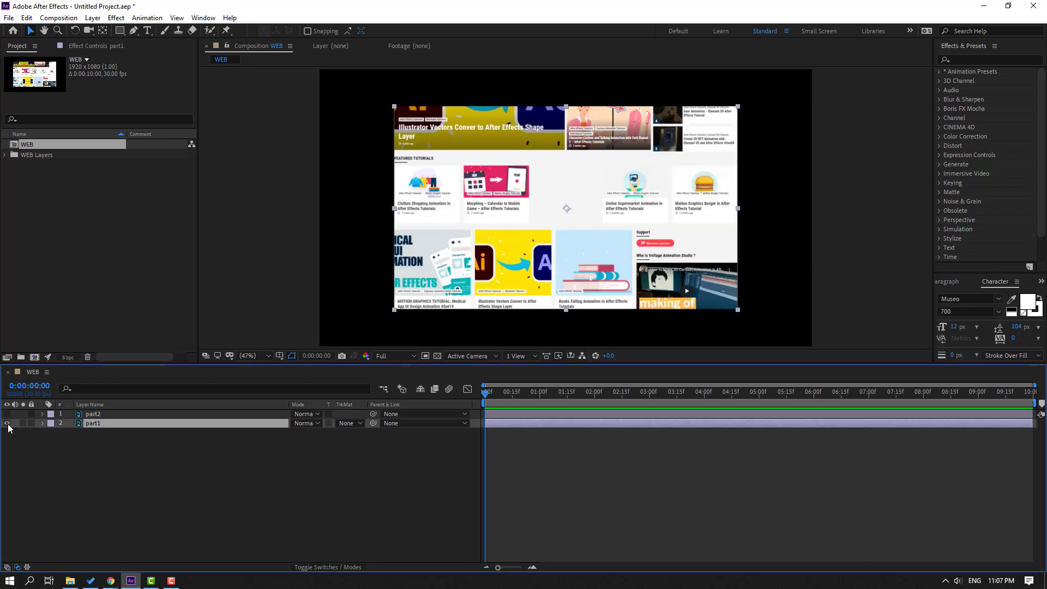
left_click(7, 423)
left_click_drag(8, 424, 7, 414)
left_click(120, 463)
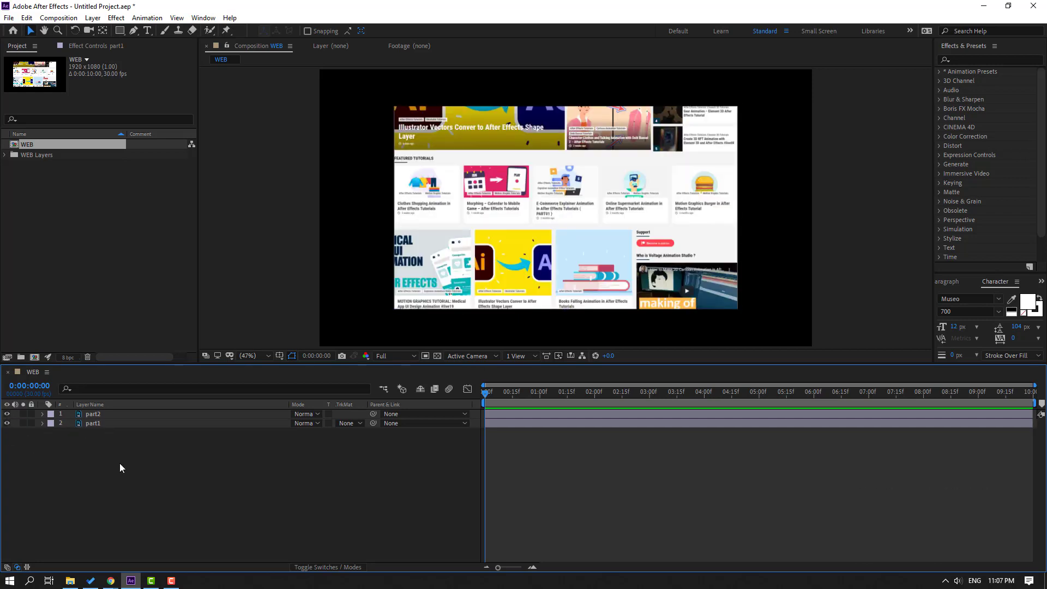
Step: Parent part2 to part1, show the switch columns and select both layers for 3D
left_click(94, 415)
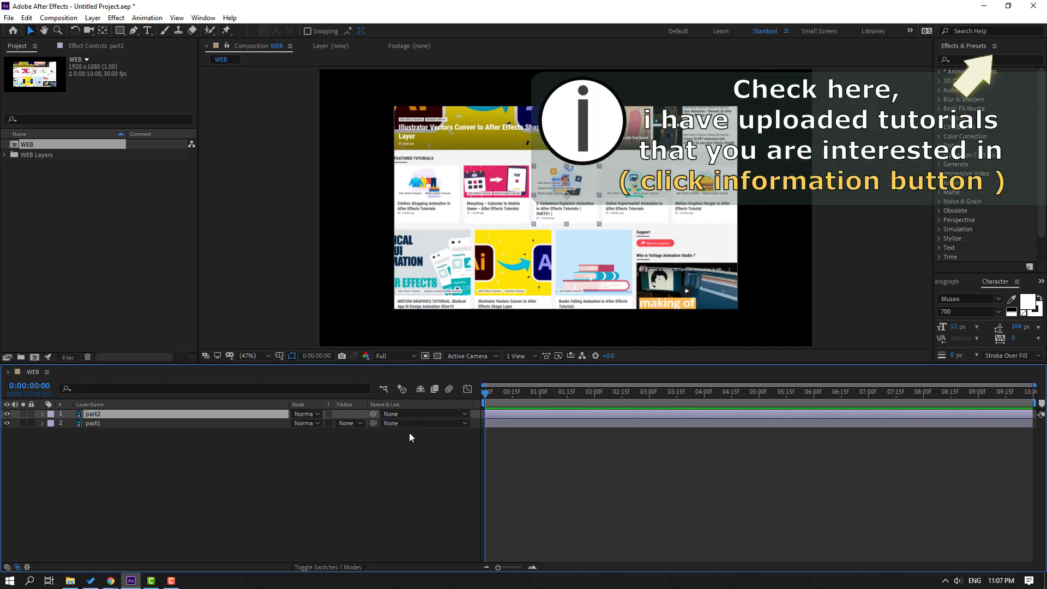
left_click_drag(373, 414, 103, 424)
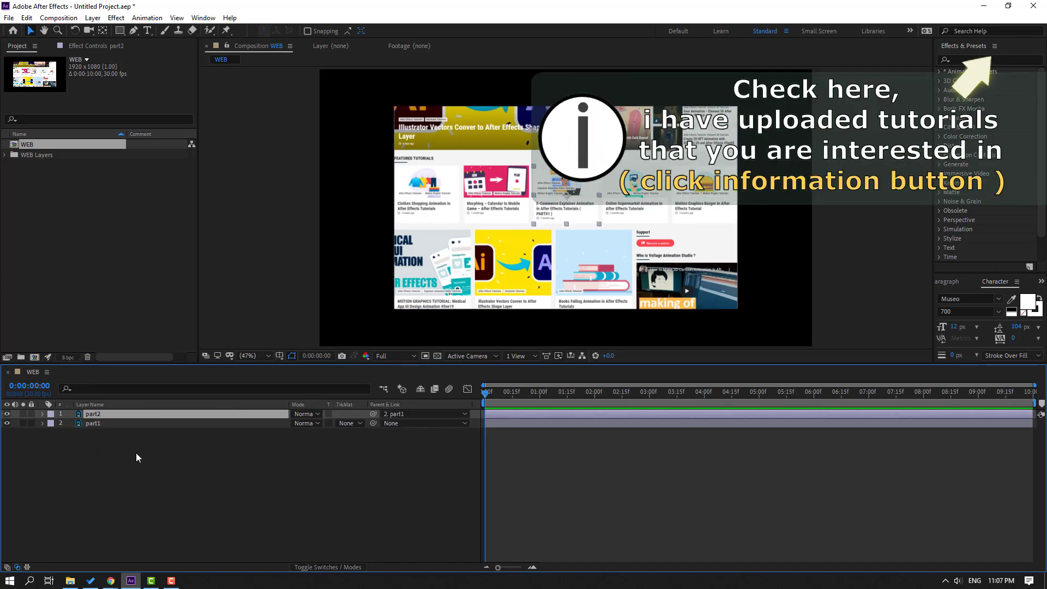
left_click(322, 567)
left_click_drag(79, 456, 107, 414)
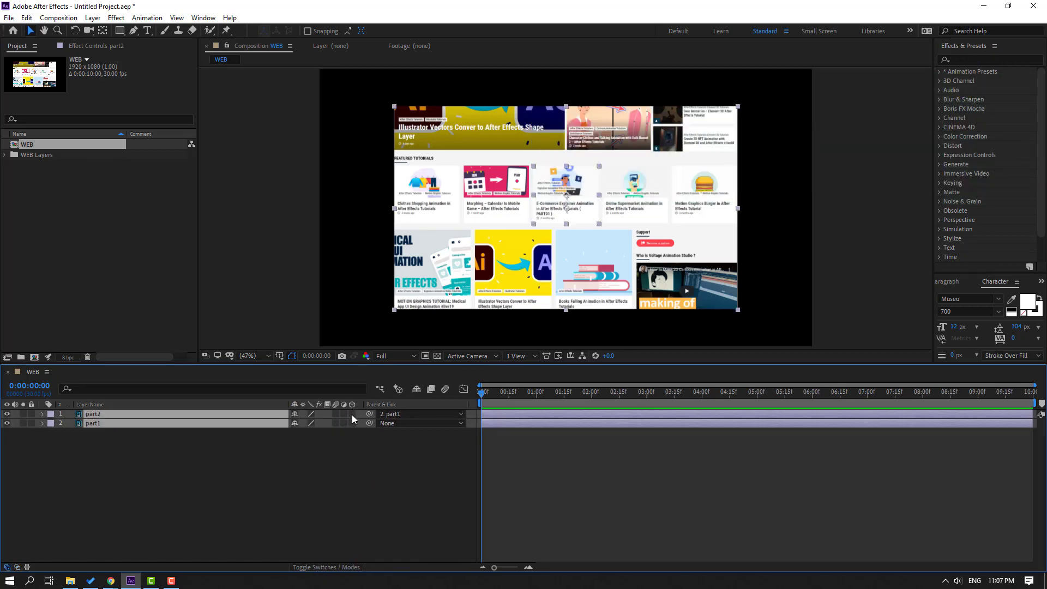
key("space")
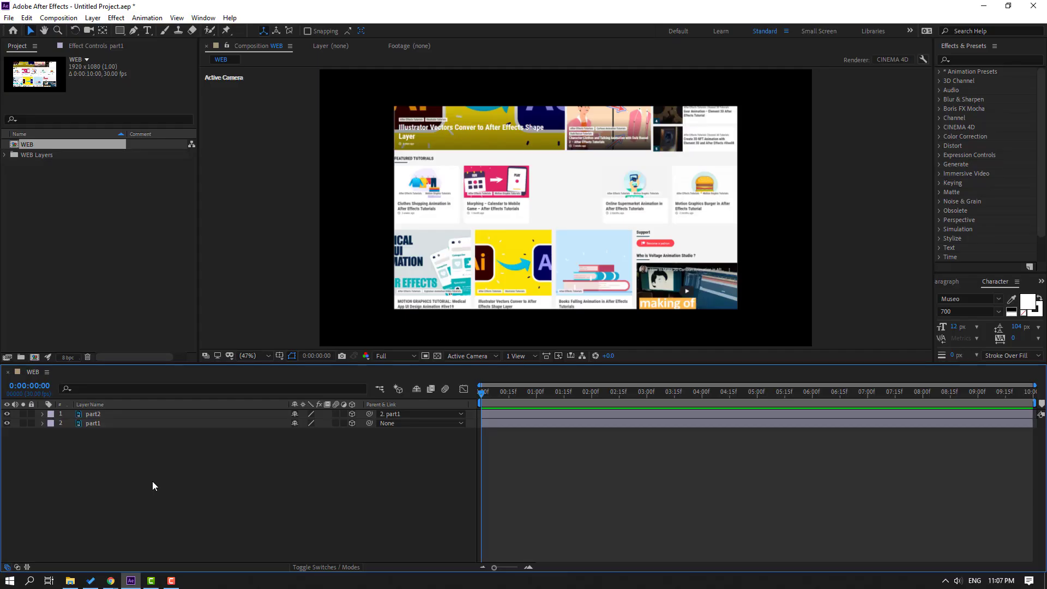
Step: Create a white solid named BG and move it below part1
right_click(104, 489)
mouse_move(175, 371)
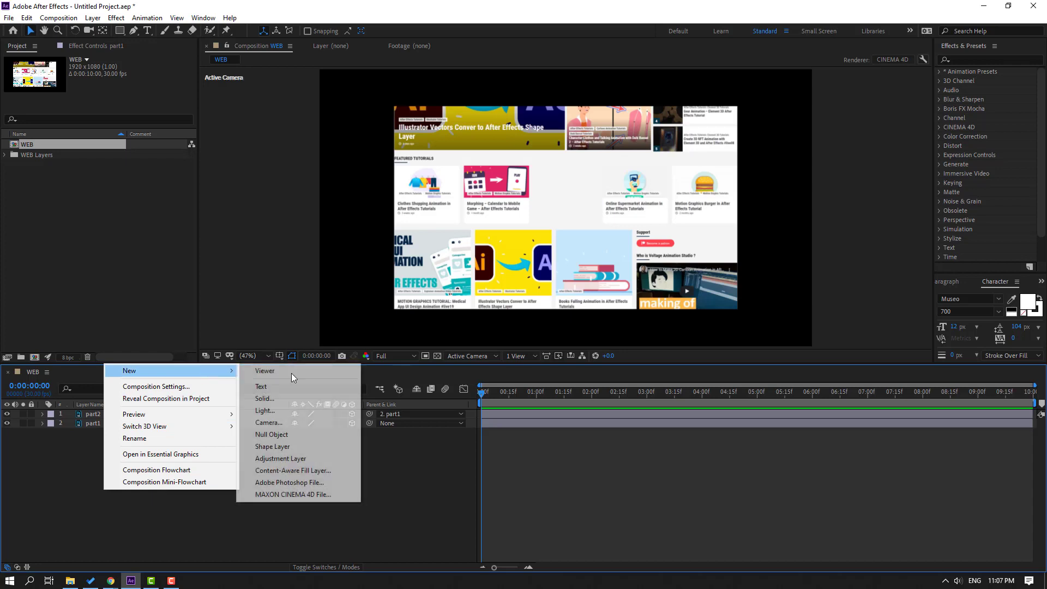
left_click(294, 399)
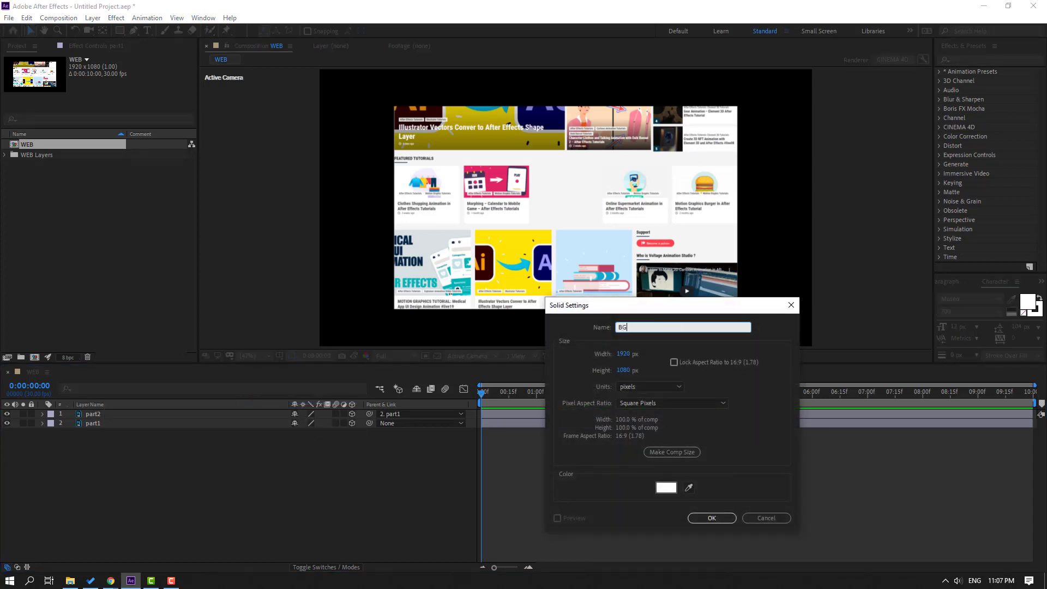
left_click_drag(670, 312, 358, 290)
left_click(394, 491)
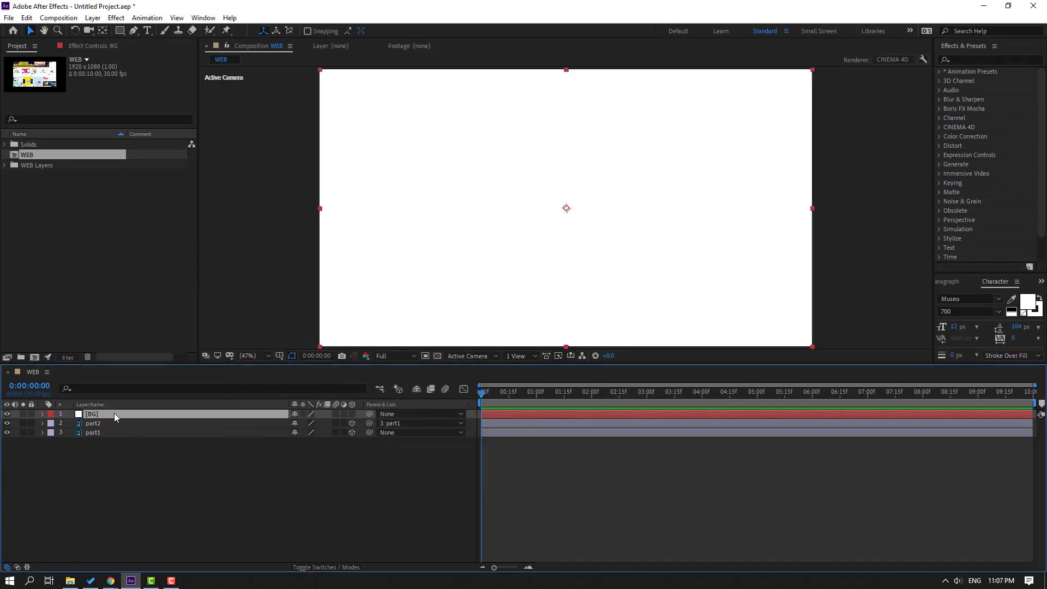
left_click_drag(114, 413, 146, 527)
Step: Apply a Fill effect to BG in light grey DBDBDB and lock the layer
left_click(963, 57)
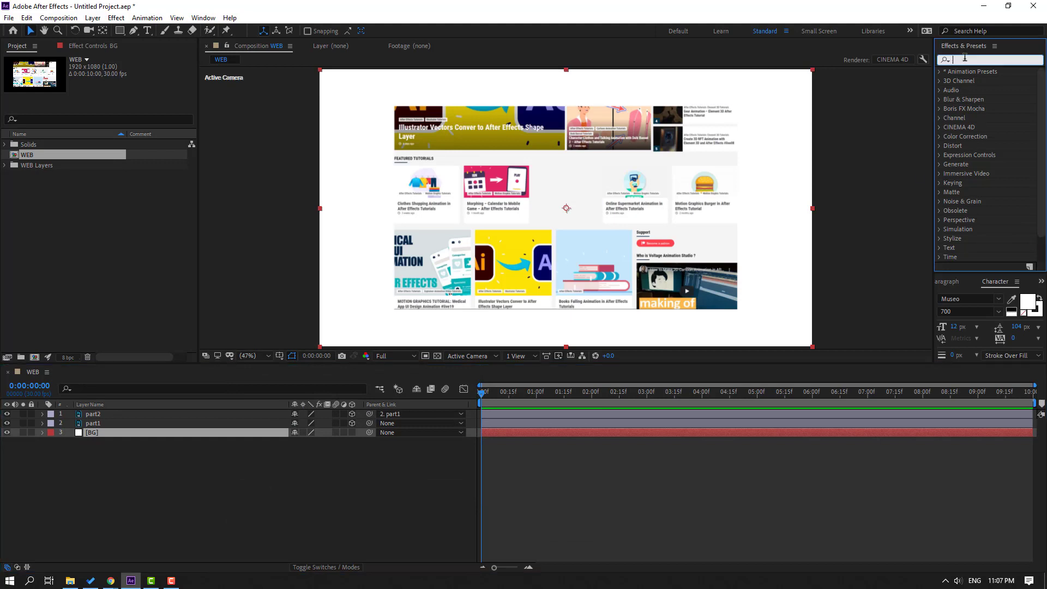
type("fi")
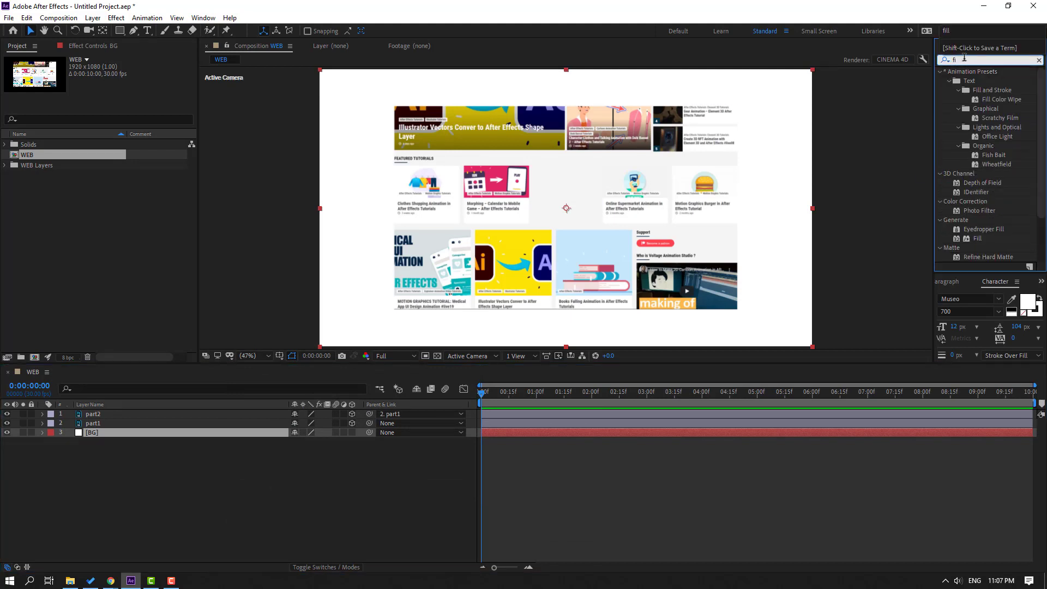
type("ll")
left_click_drag(976, 128, 91, 433)
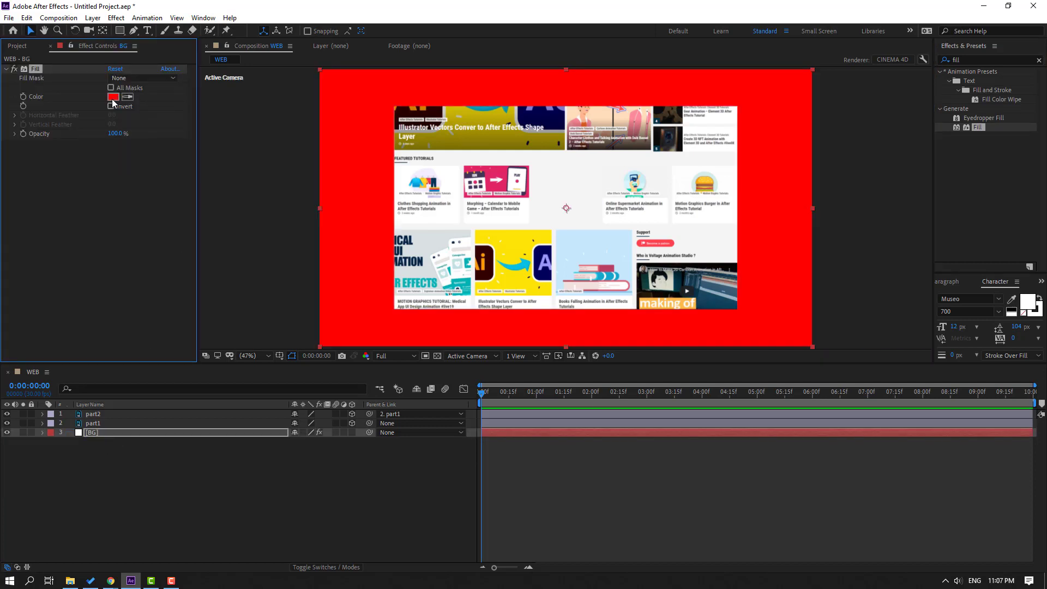
left_click(112, 99)
left_click_drag(562, 426, 576, 437)
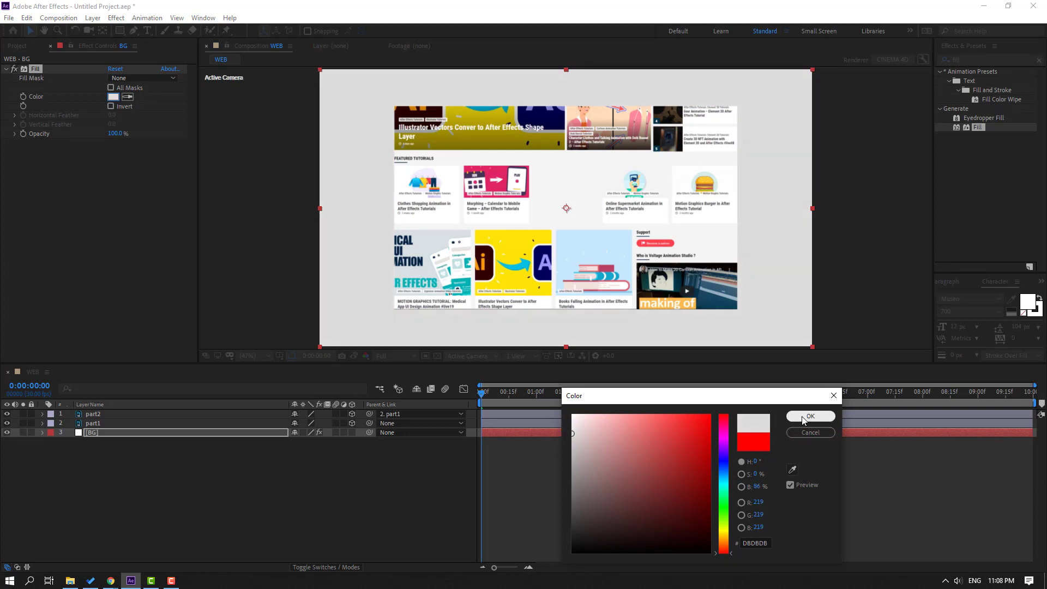
left_click(809, 416)
left_click(31, 432)
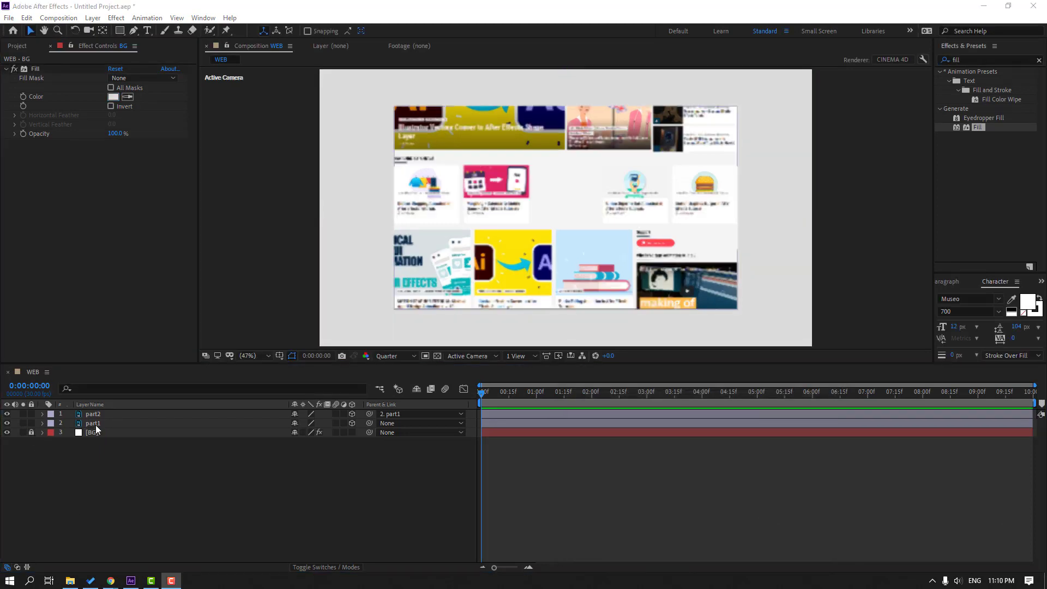
Step: Keyframe part1's Scale from 78% at 0:00 to 105% at 1:15
left_click(97, 424)
key("s")
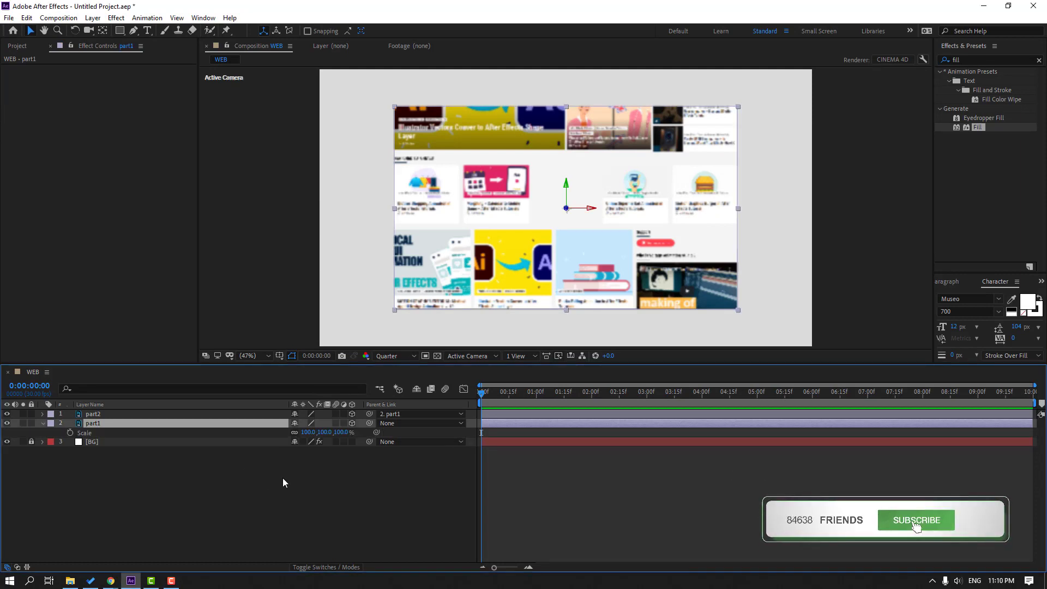
left_click_drag(308, 432, 297, 431)
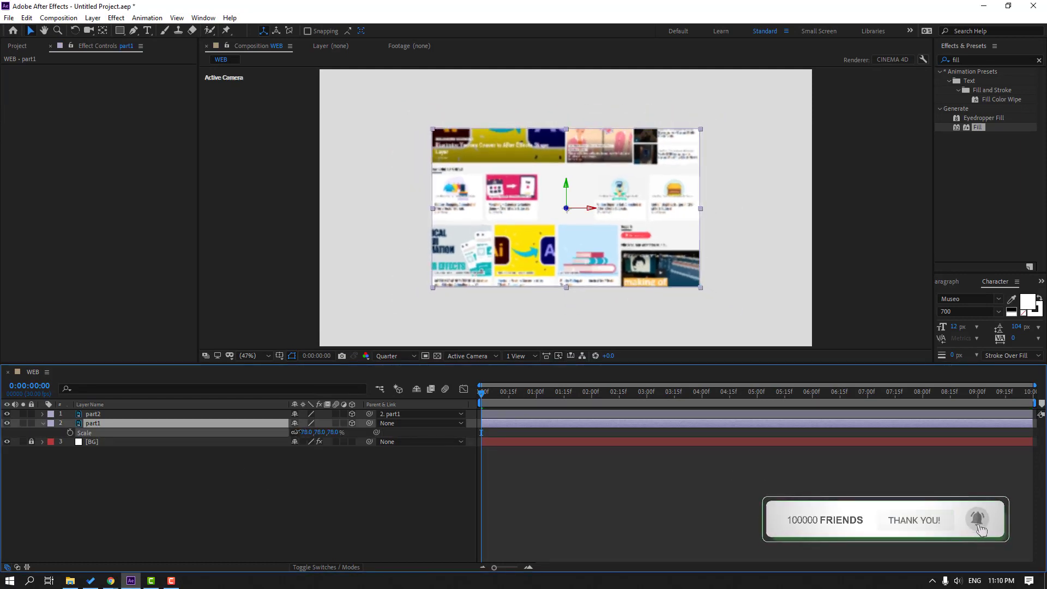
left_click(56, 454)
left_click(69, 432)
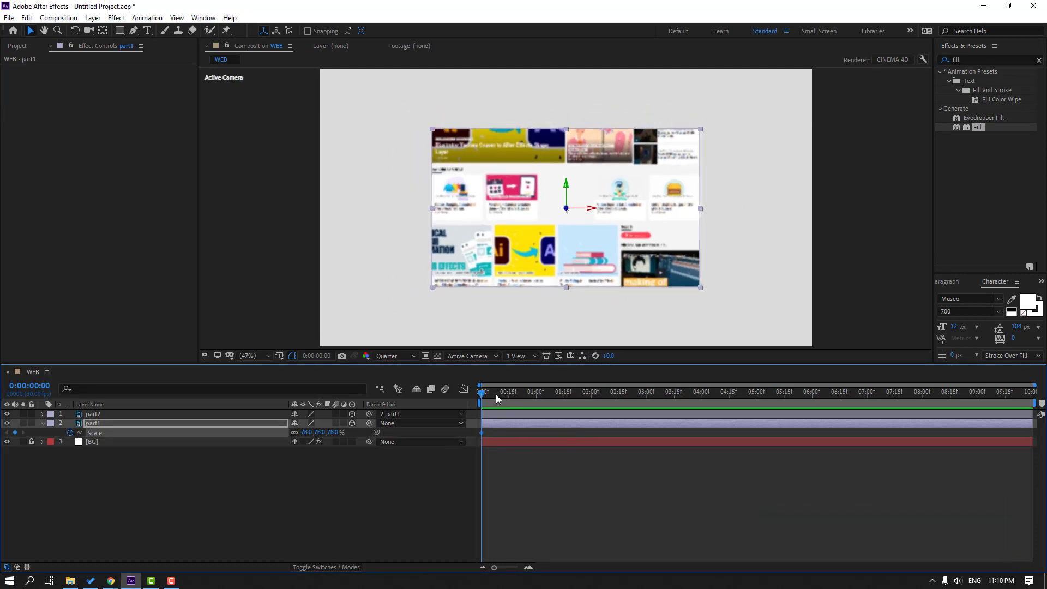
left_click_drag(495, 393, 564, 392)
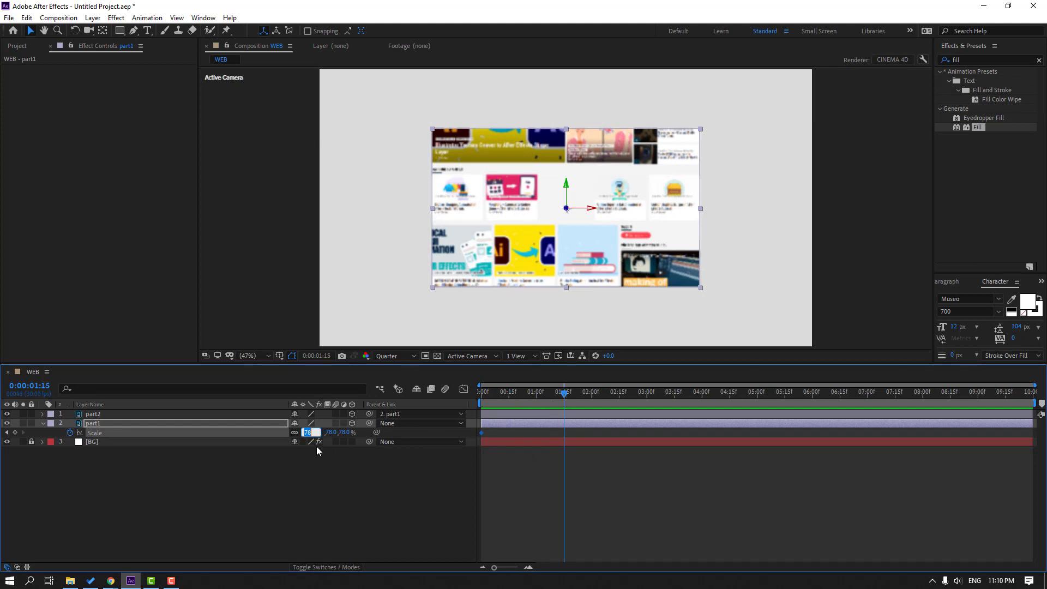
key("Return")
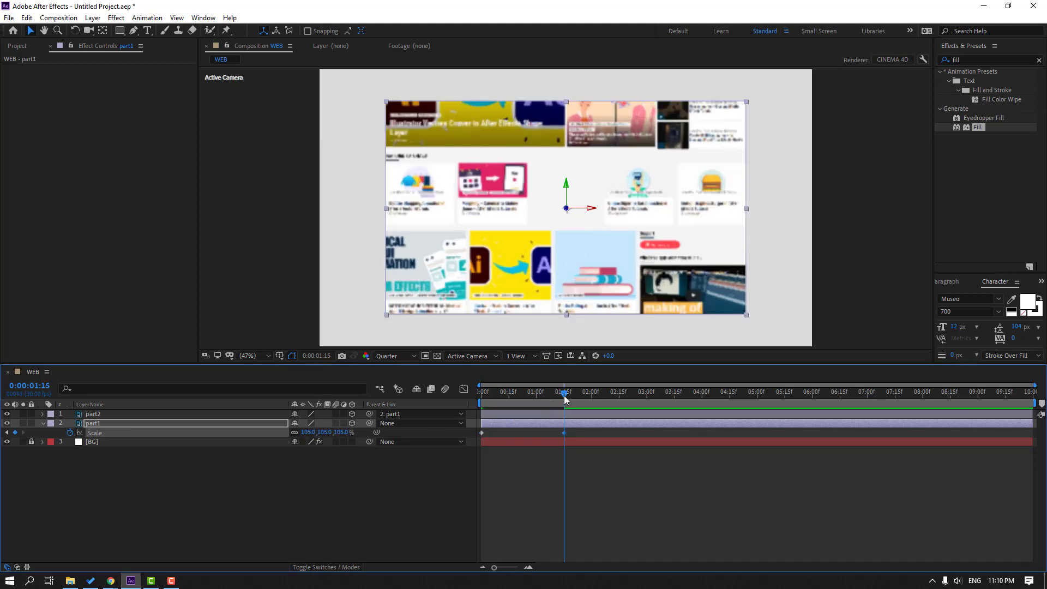
Step: Keyframe part1's X, Y and Z Rotation at 0:00 and tilt X Rotation at 1:15
key("shift+r")
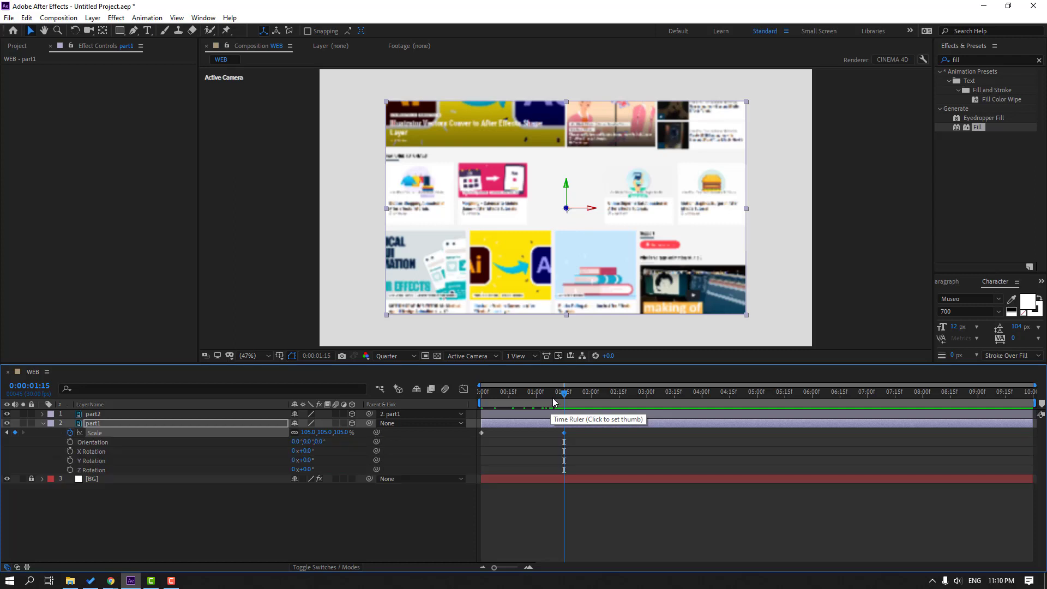
left_click_drag(544, 393, 295, 454)
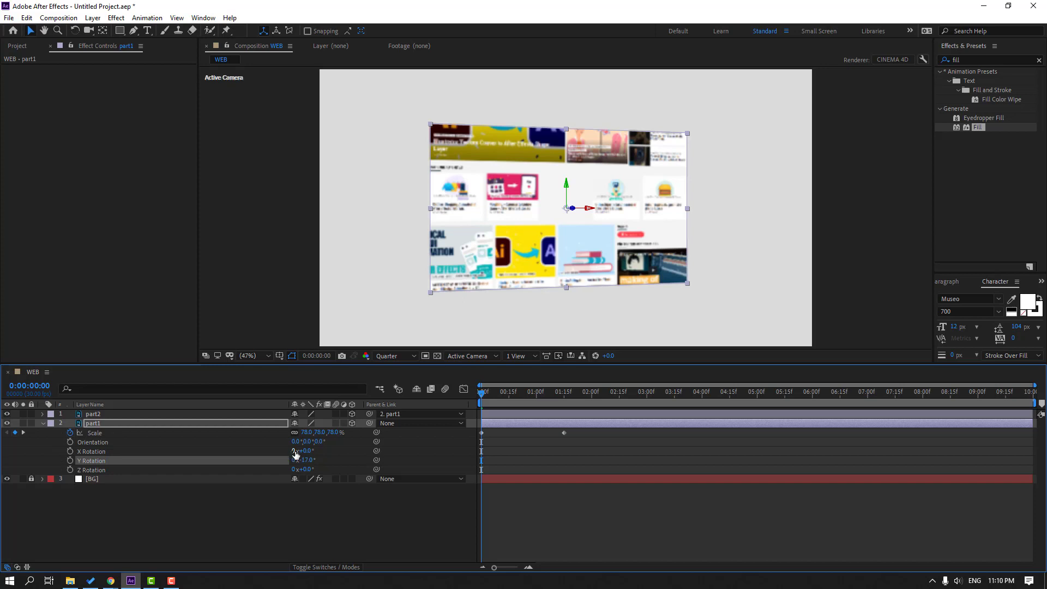
left_click(70, 451)
left_click(69, 460)
left_click(70, 470)
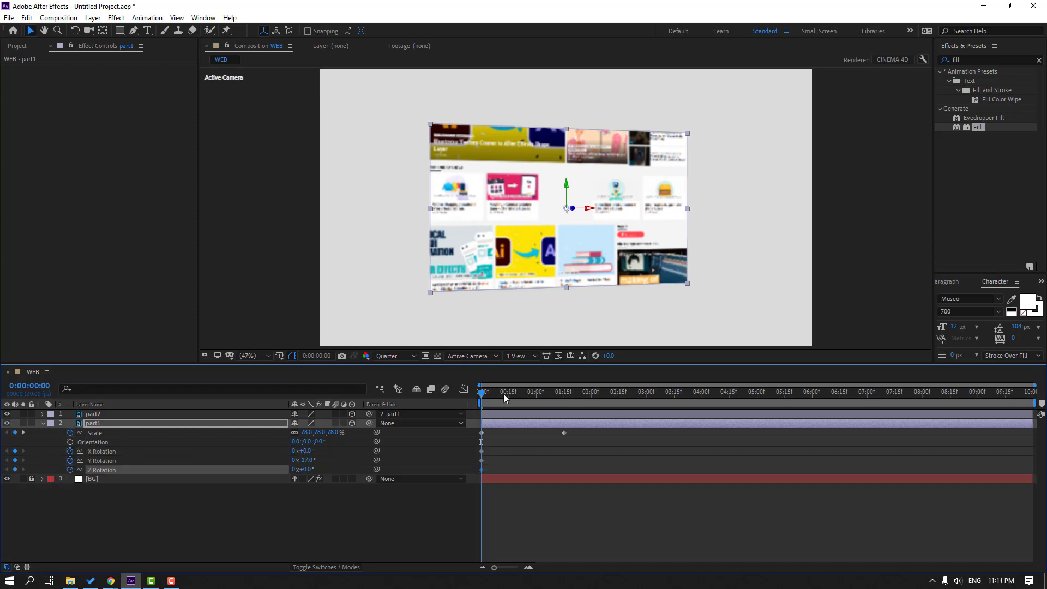
left_click(518, 393)
left_click_drag(527, 398, 564, 395)
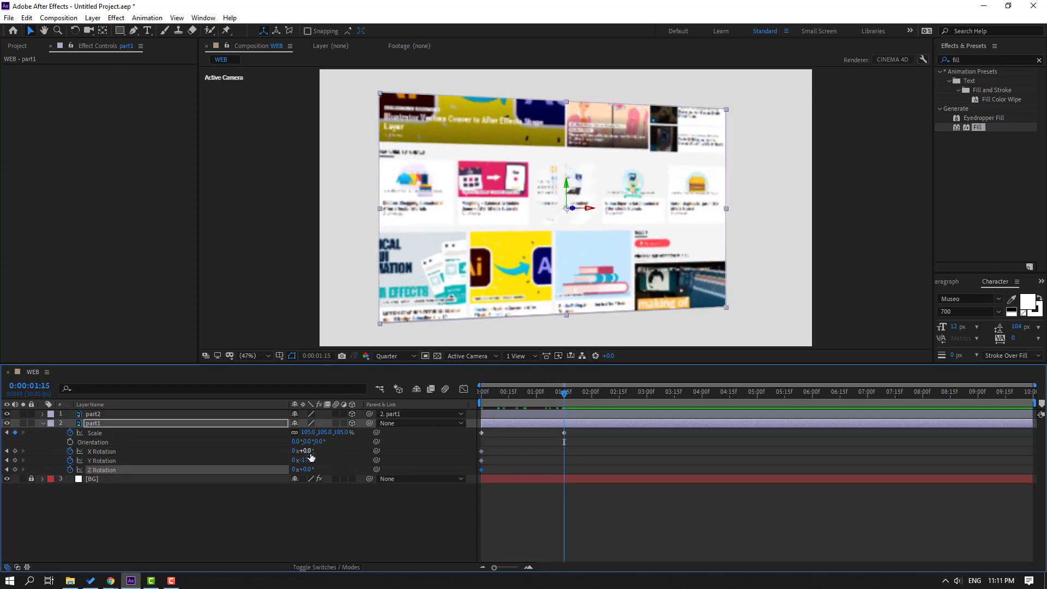
left_click_drag(311, 456, 307, 452)
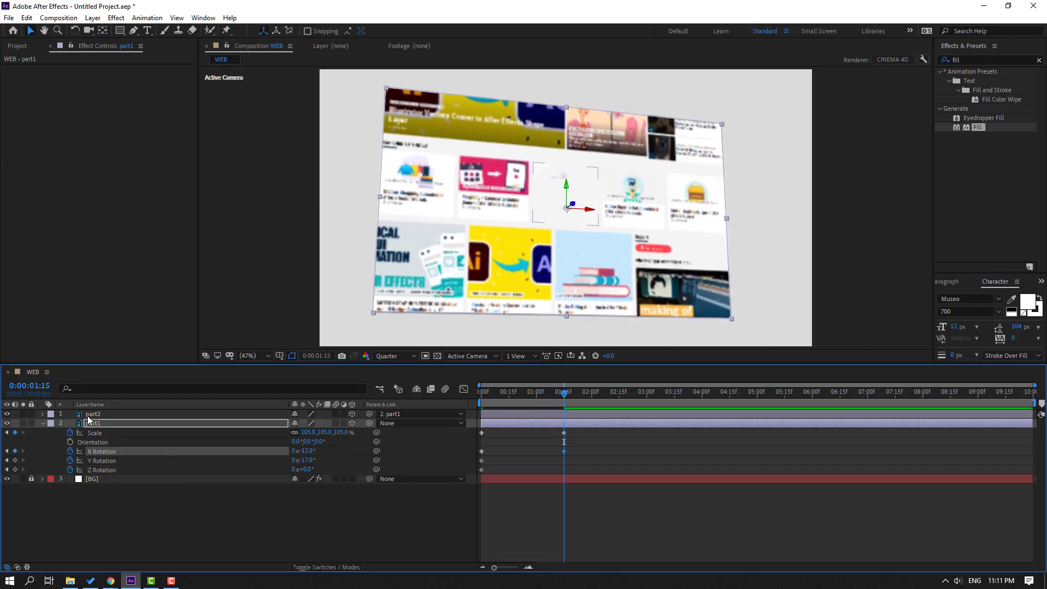
Step: Set the preview resolution to Full and fit the whole composition in the viewer
left_click(91, 414)
scroll(543, 216, "up", 3)
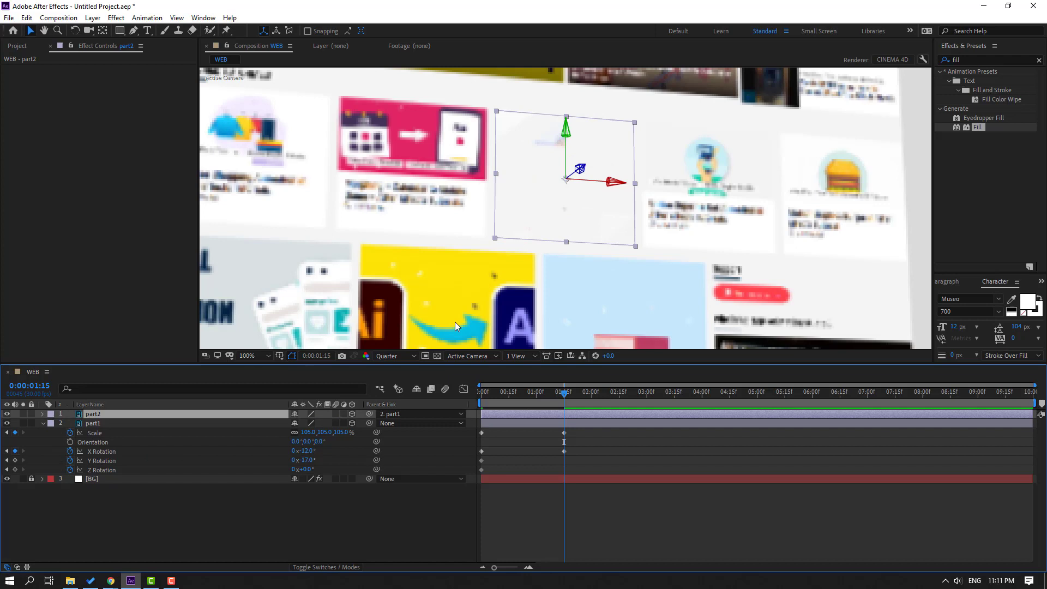
left_click(393, 356)
left_click(401, 382)
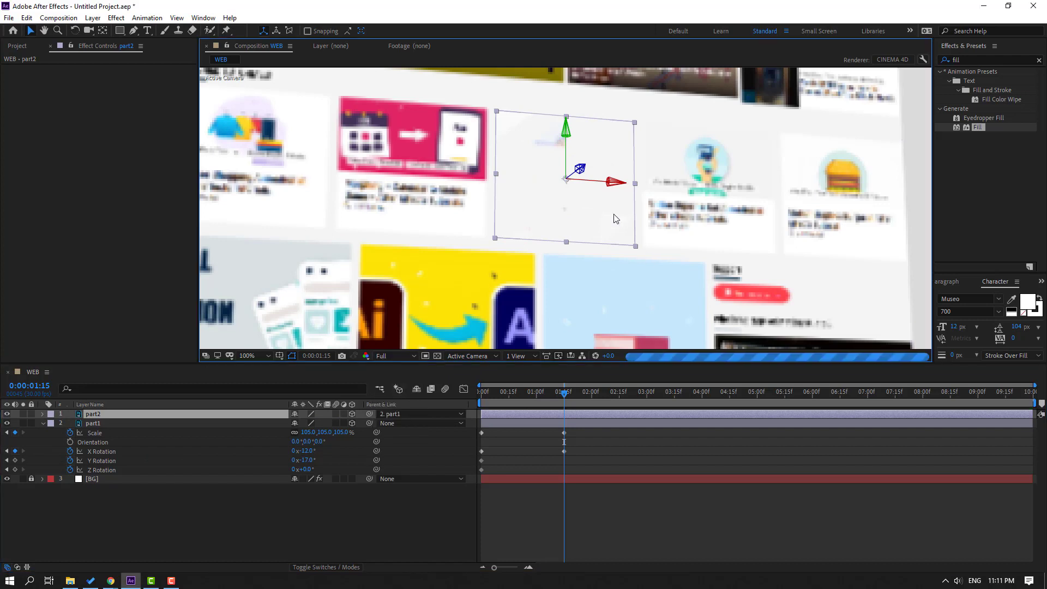
scroll(582, 196, "up", 1)
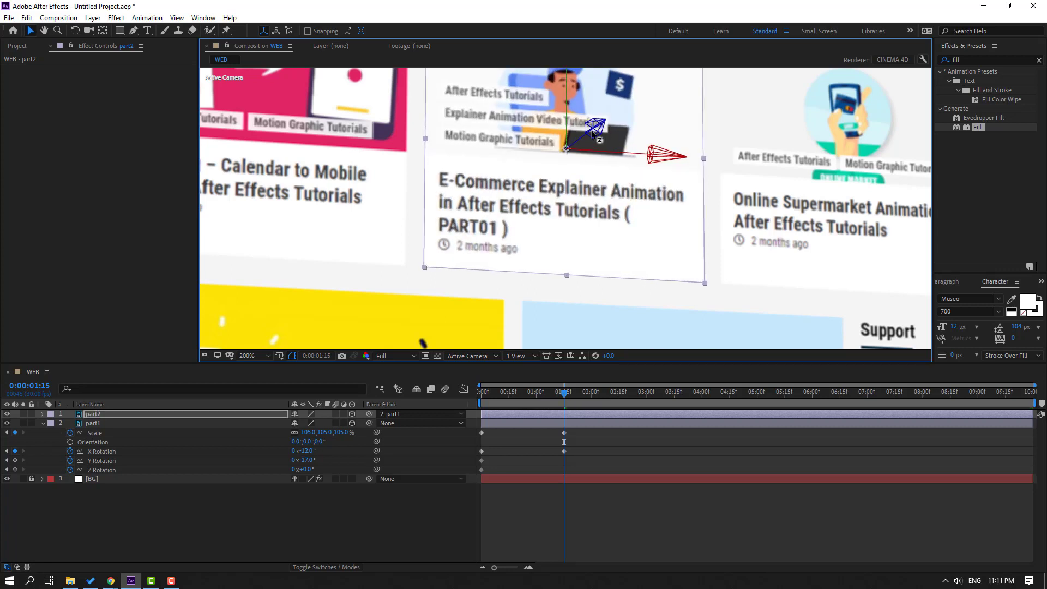
scroll(580, 172, "down", 3)
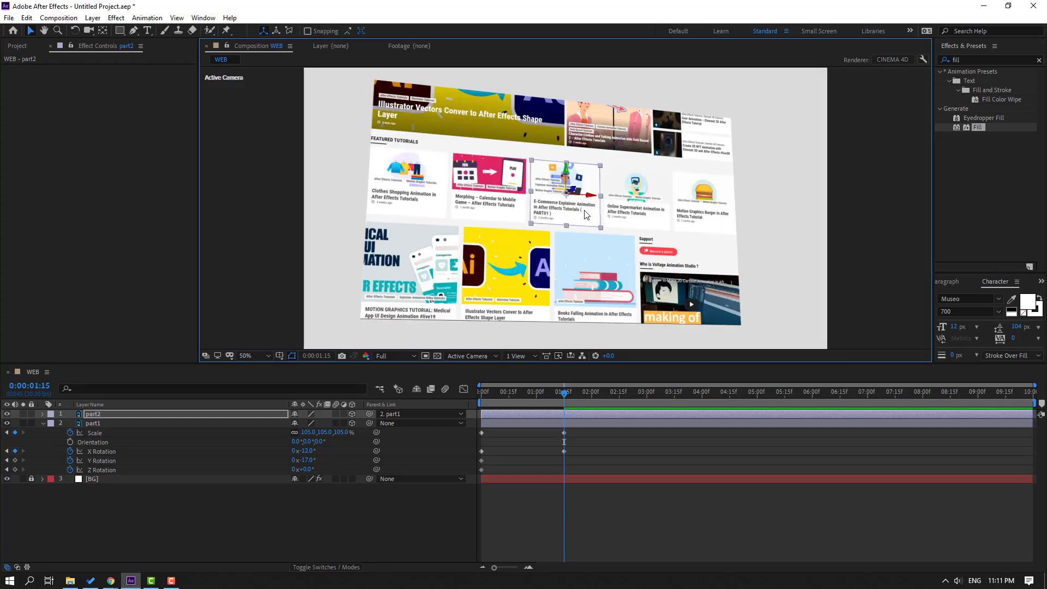
left_click(257, 357)
left_click(270, 378)
Step: Return to 1:05, drop the preview resolution to Quarter and play the animation
left_click(629, 460)
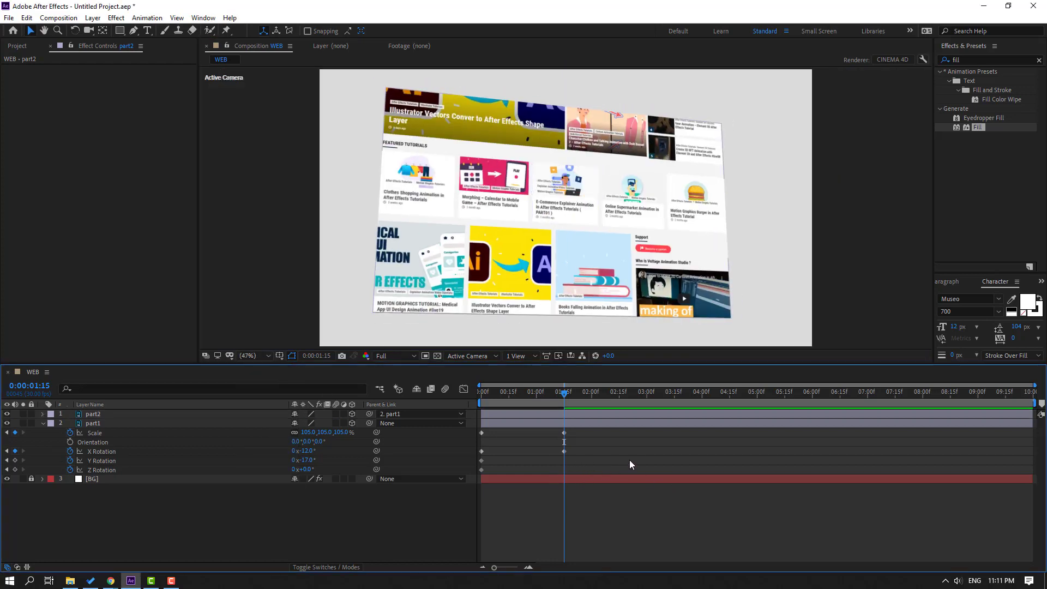
key("shift+Page_Up")
left_click(395, 356)
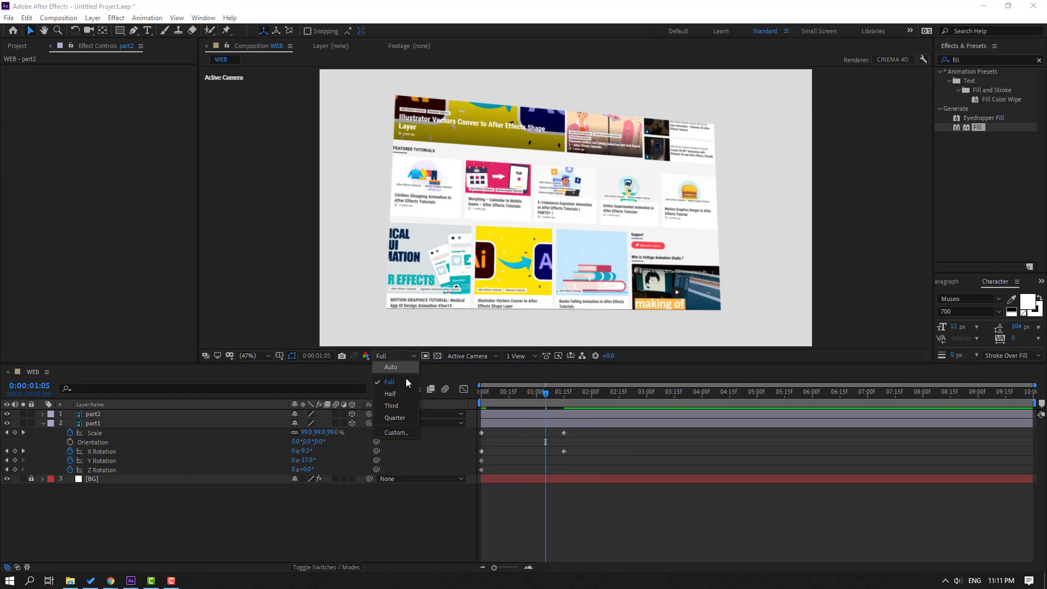
left_click(394, 417)
key("space")
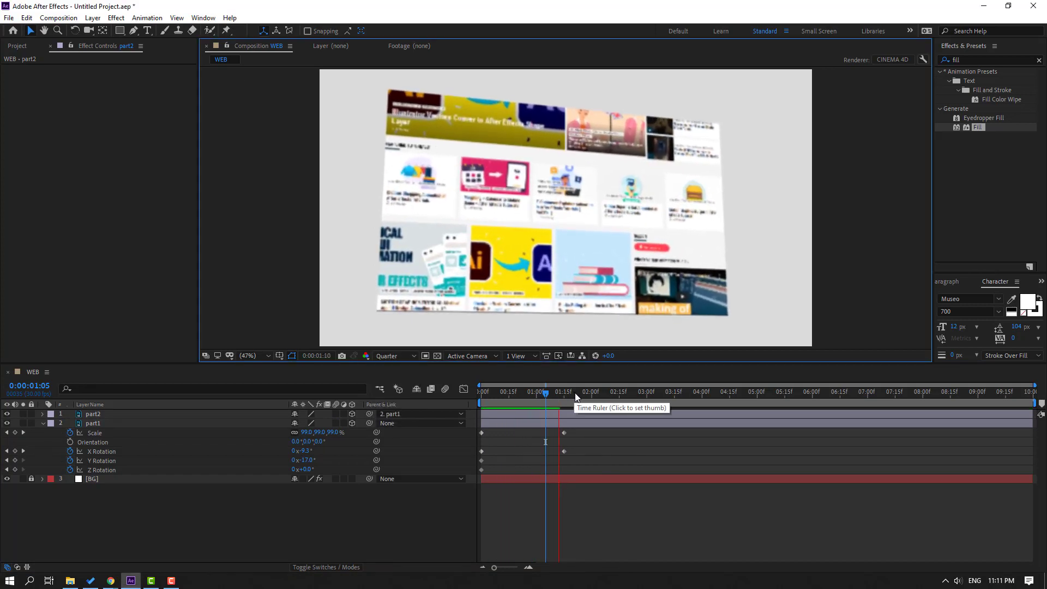
Step: Apply Easy Ease to part1's Scale and X Rotation keyframes
left_click(568, 394)
left_click_drag(577, 430, 484, 457)
right_click(483, 454)
mouse_move(573, 442)
left_click(636, 483)
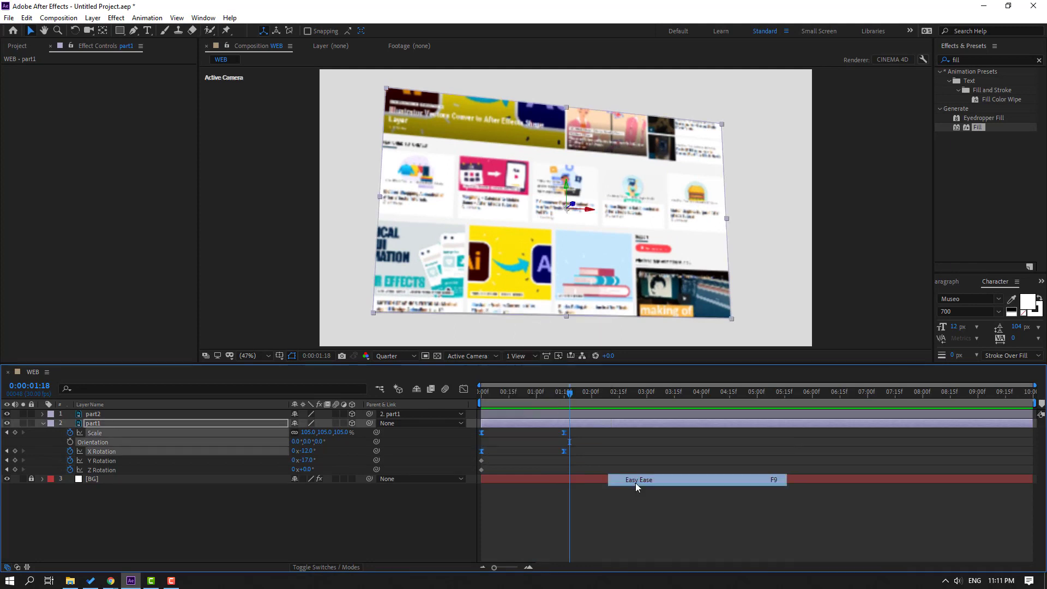
Step: Lengthen both Scale ease influences in the speed graph and push the 105% keyframe to 2:03
left_click_drag(580, 433, 447, 426)
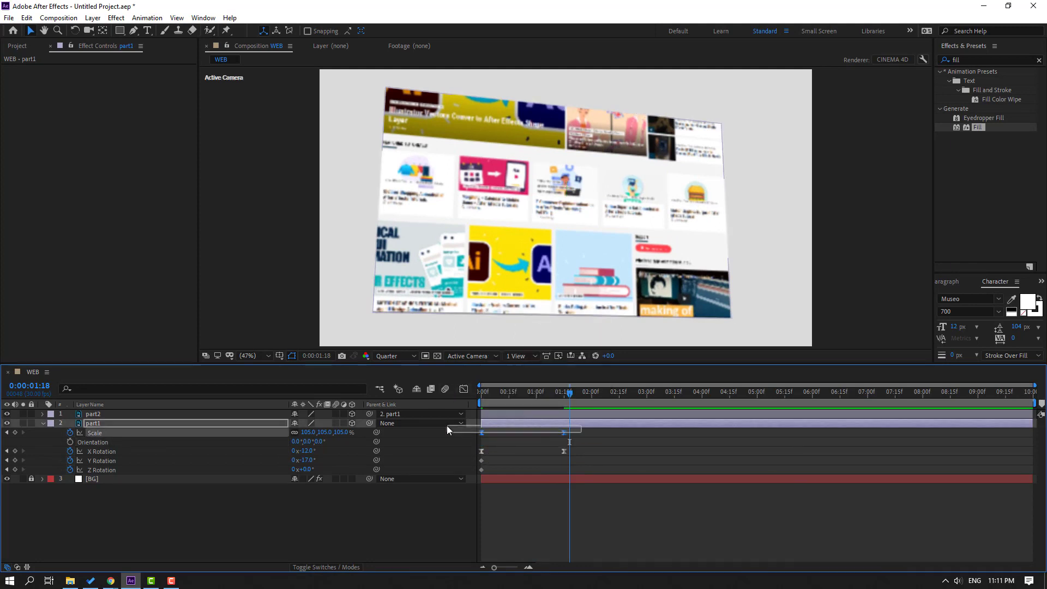
left_click(463, 390)
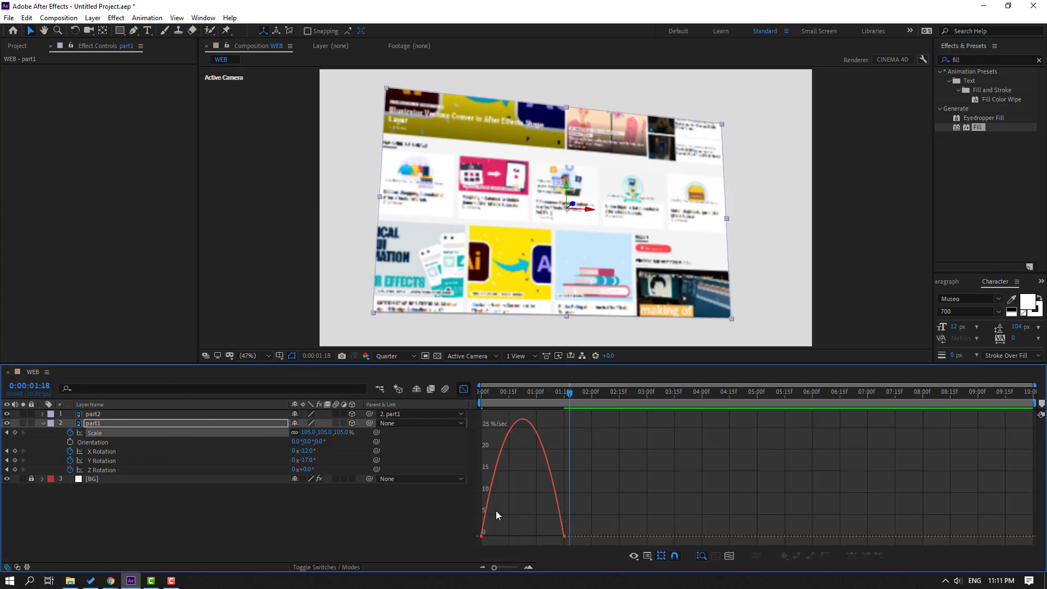
left_click_drag(496, 538, 511, 541)
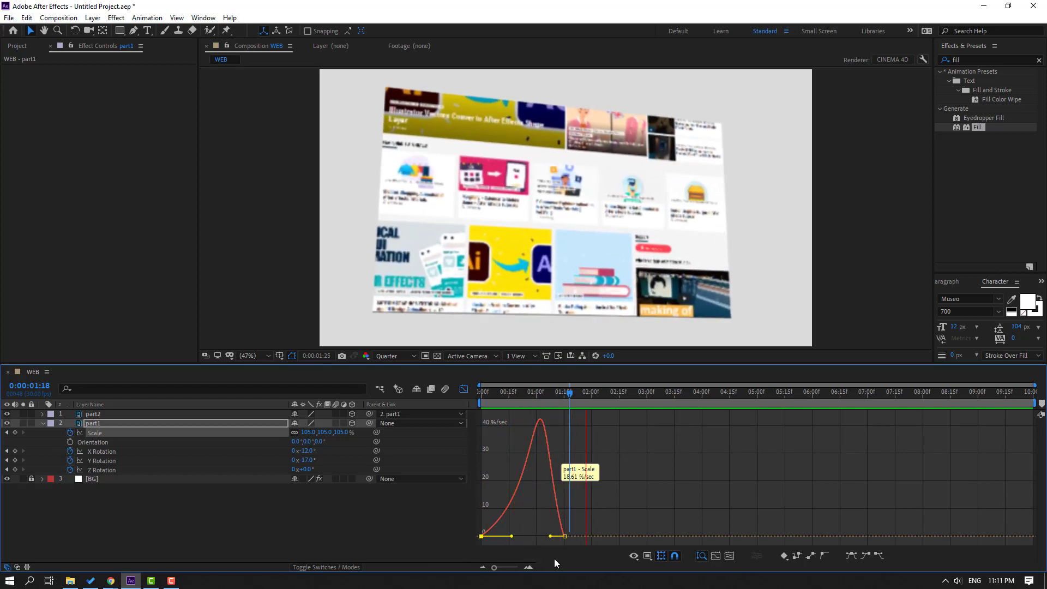
key("space")
left_click_drag(551, 537, 539, 536)
left_click(463, 389)
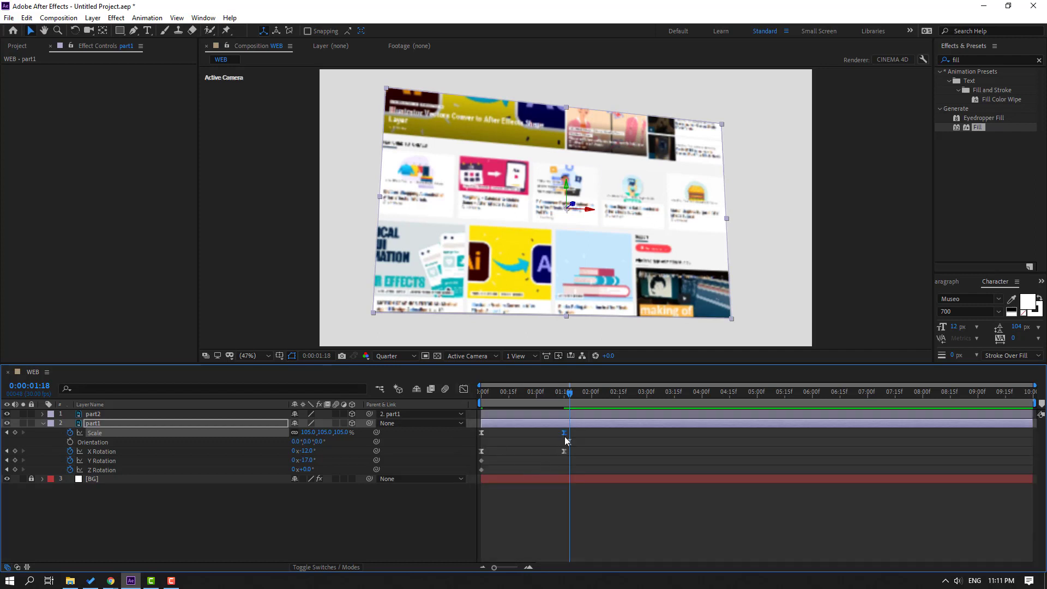
left_click_drag(566, 435, 598, 435)
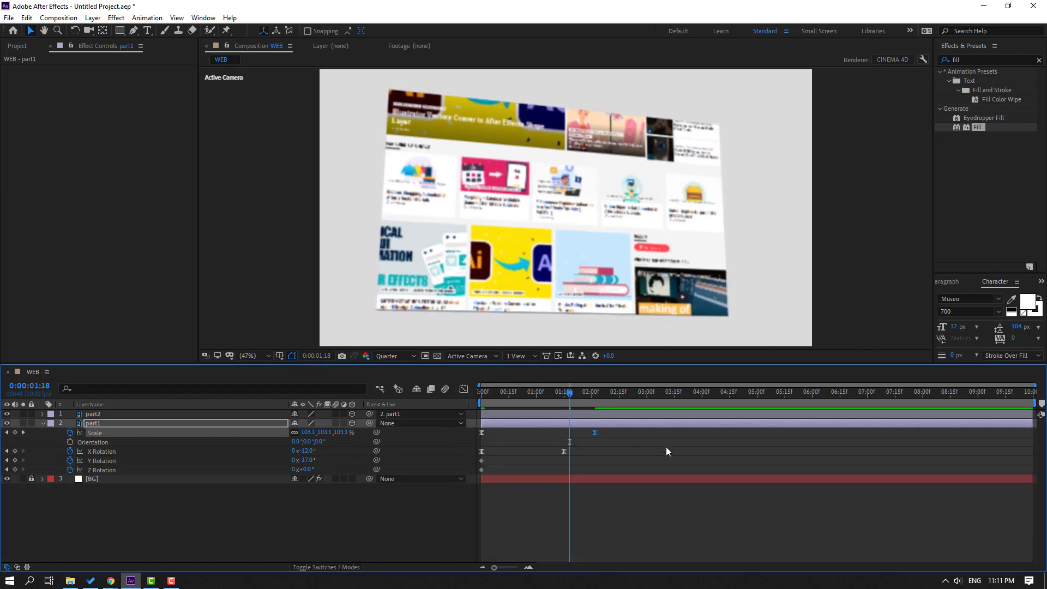
key("space")
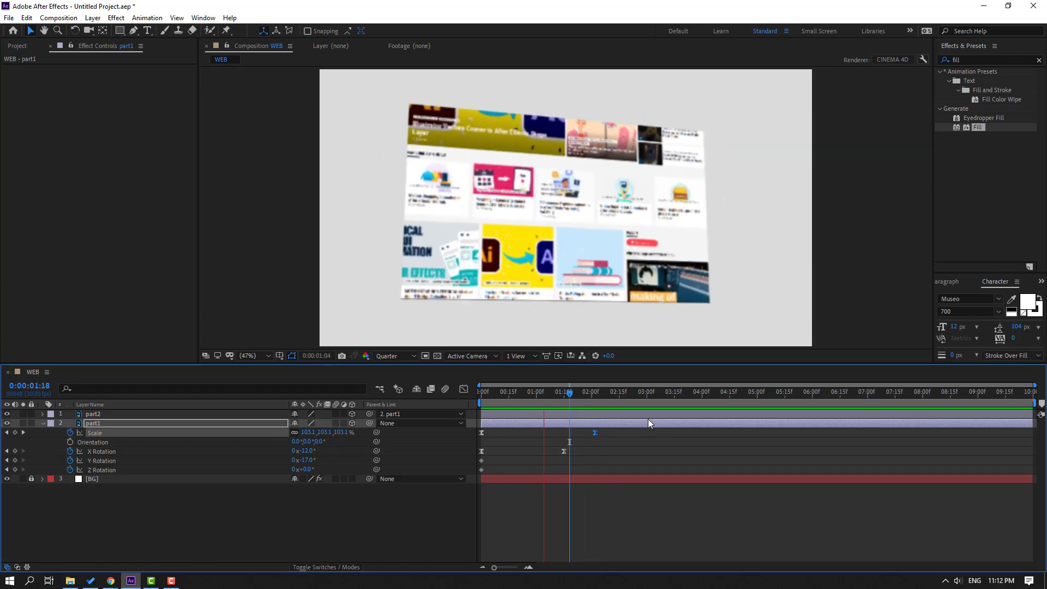
left_click_drag(595, 400, 570, 401)
Step: Reshape the X Rotation ease curve in the speed graph, preview it, and move to 2:03
left_click_drag(578, 453, 457, 446)
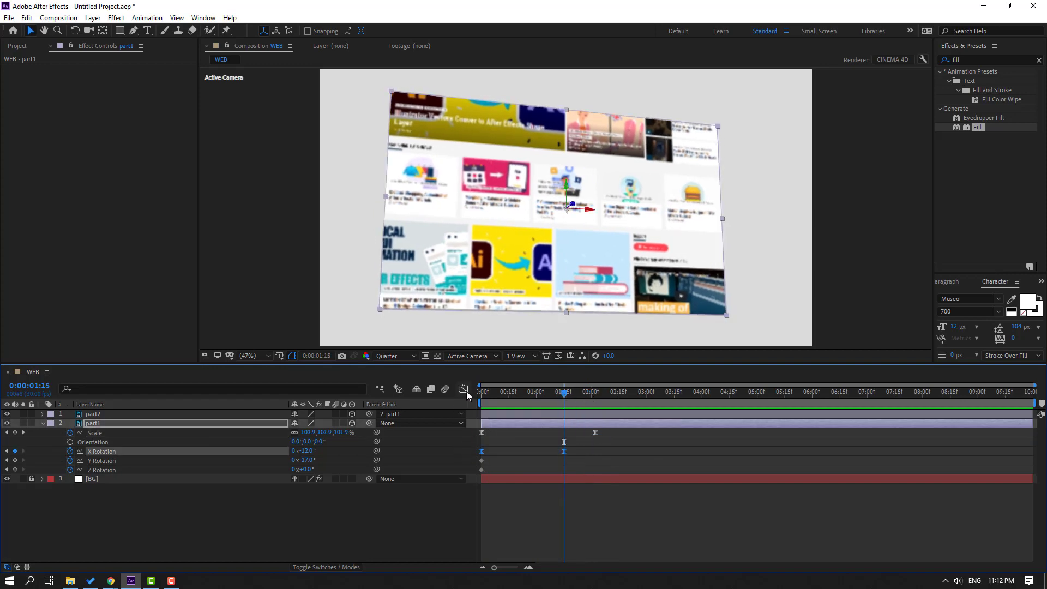
left_click(464, 389)
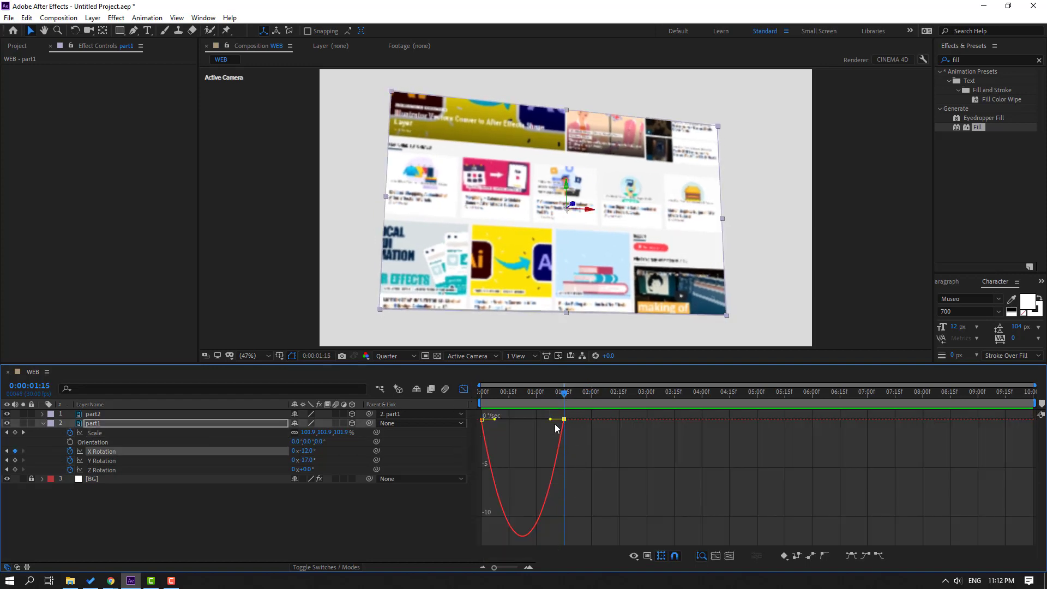
left_click_drag(550, 420, 534, 417)
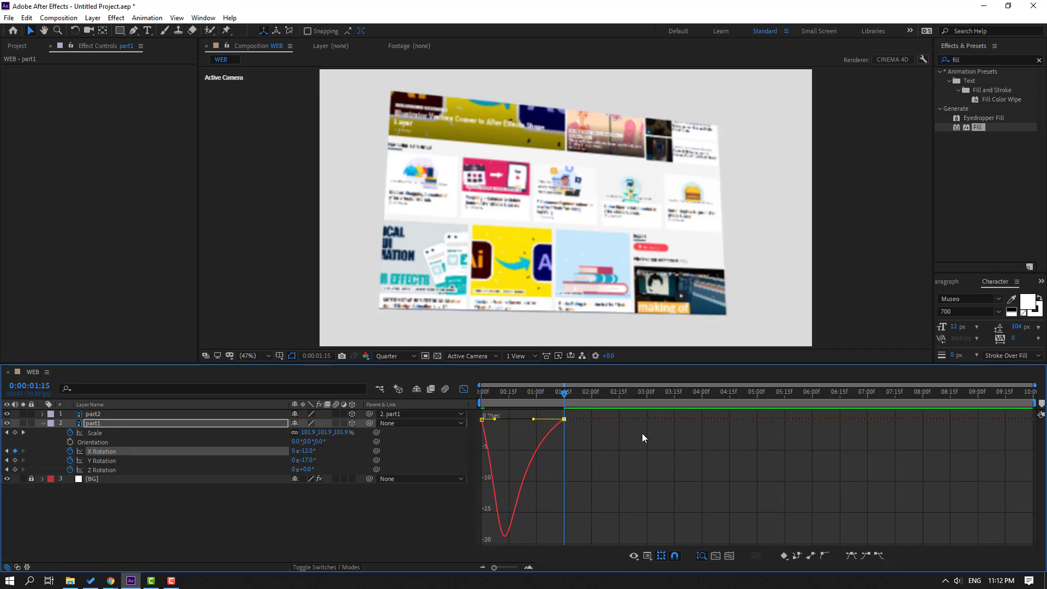
key("space")
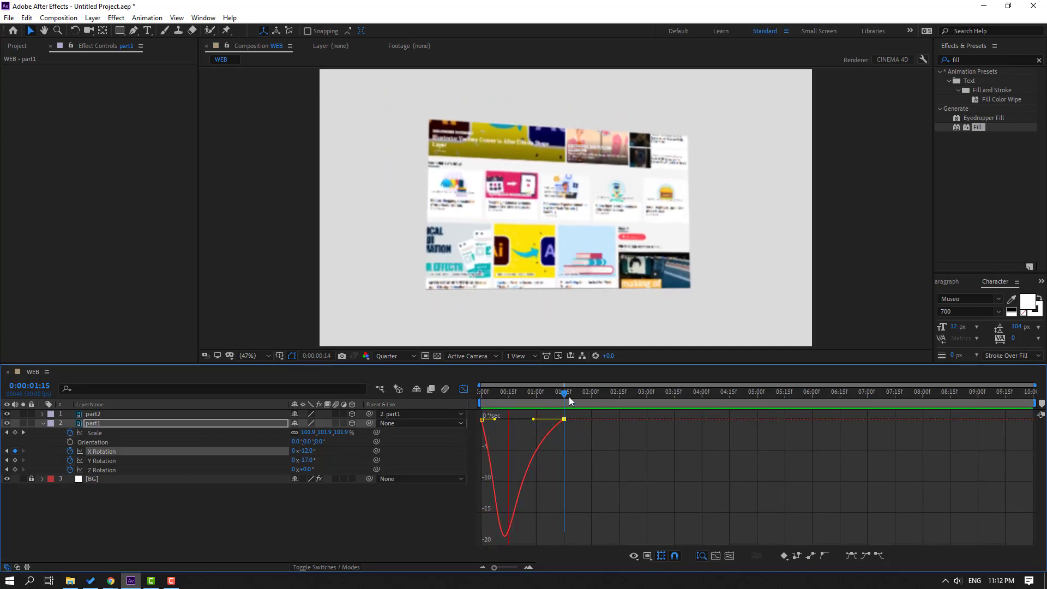
key("space")
key("shift+F3")
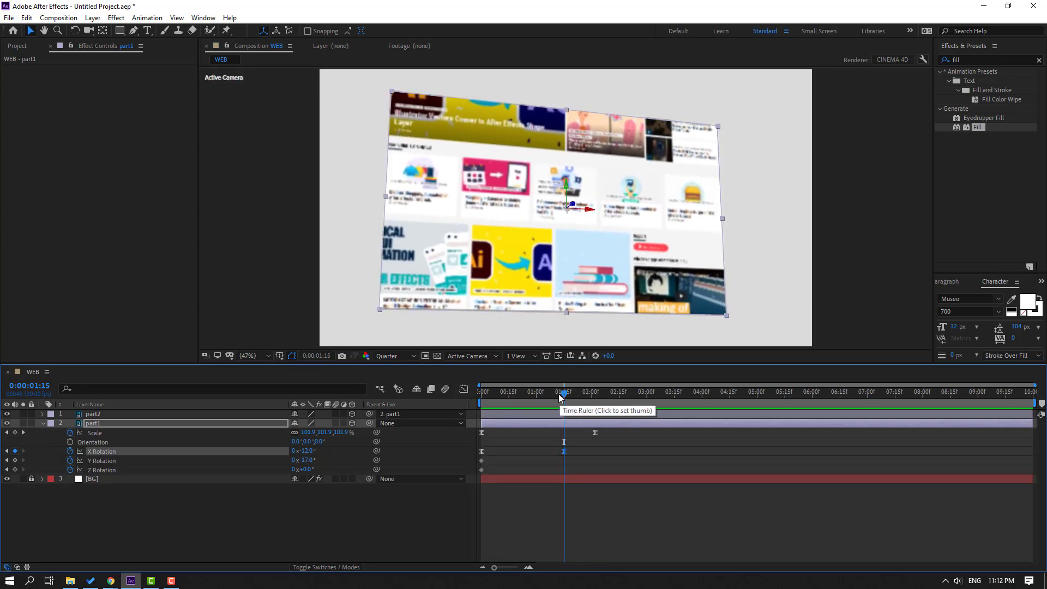
left_click(579, 392)
left_click_drag(586, 391, 598, 392)
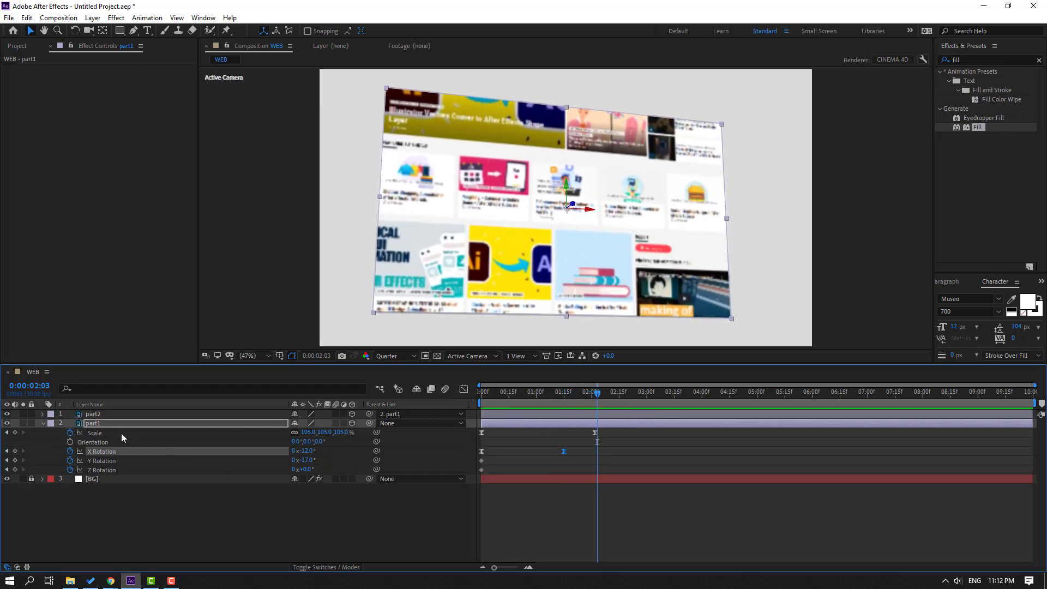
Step: Keyframe part2's Position Z at -290.4 at 2:27 with Easy Ease In
left_click(100, 417)
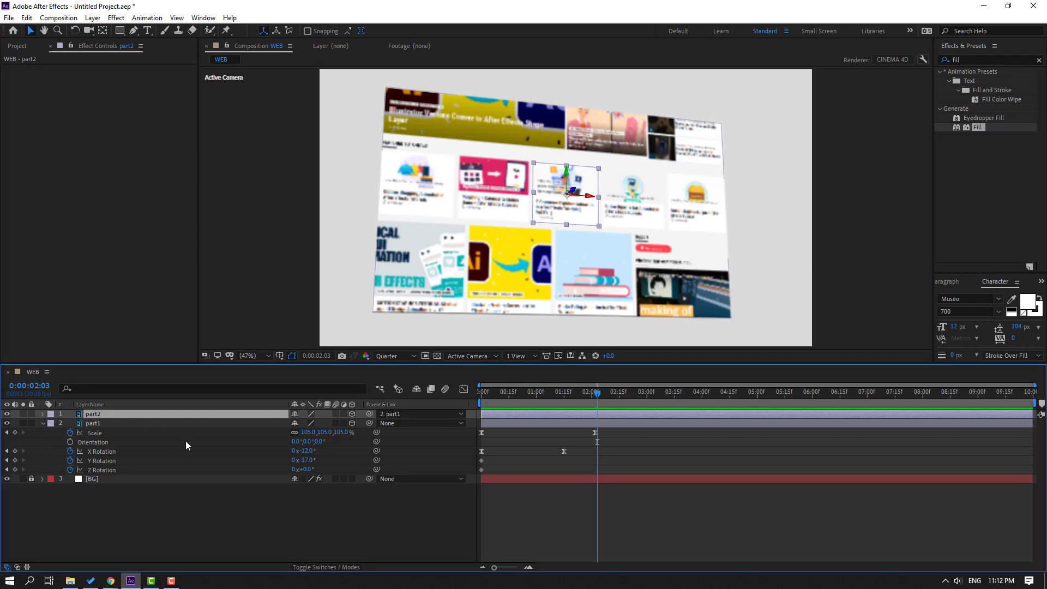
key("p")
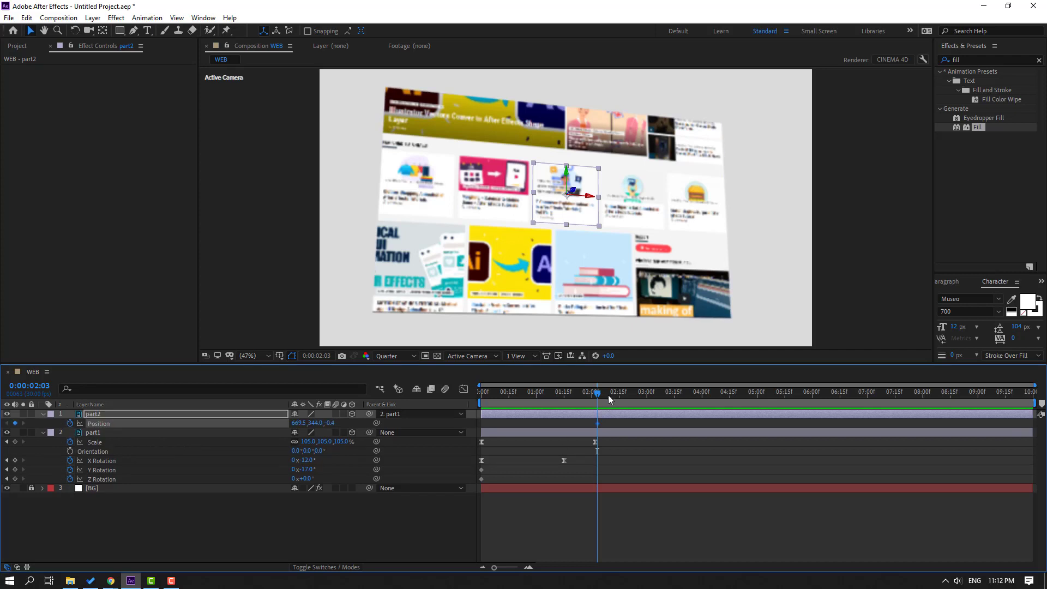
left_click_drag(609, 396, 642, 395)
left_click_drag(330, 423, 204, 453)
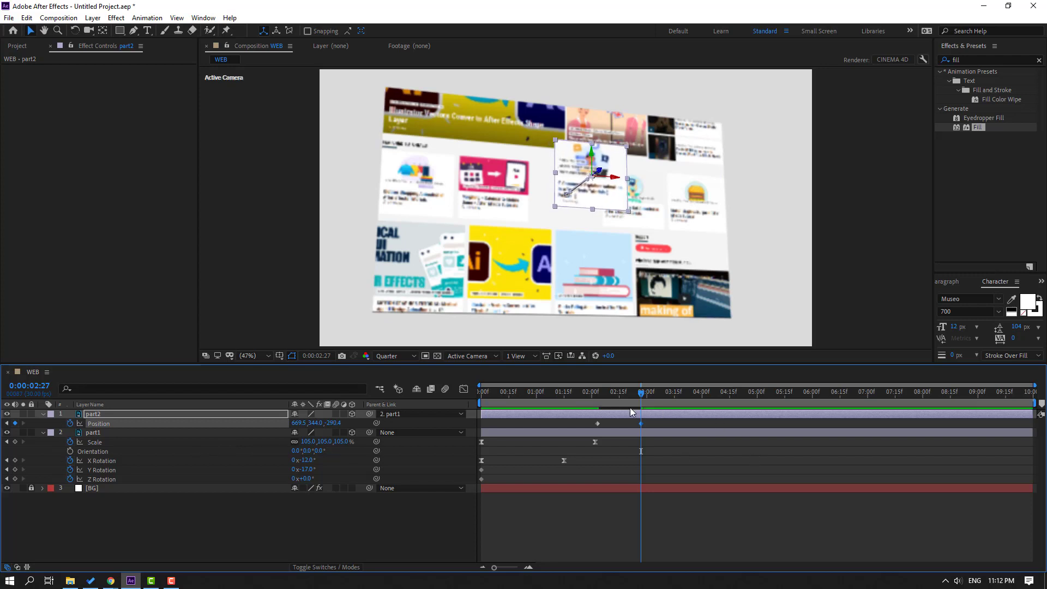
right_click(598, 425)
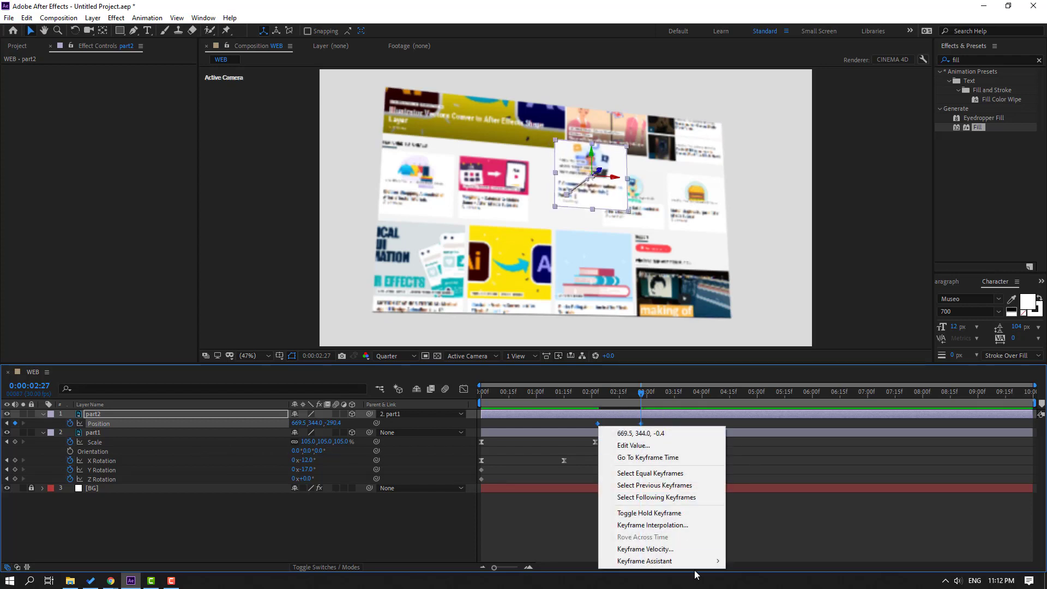
mouse_move(693, 560)
left_click(763, 499)
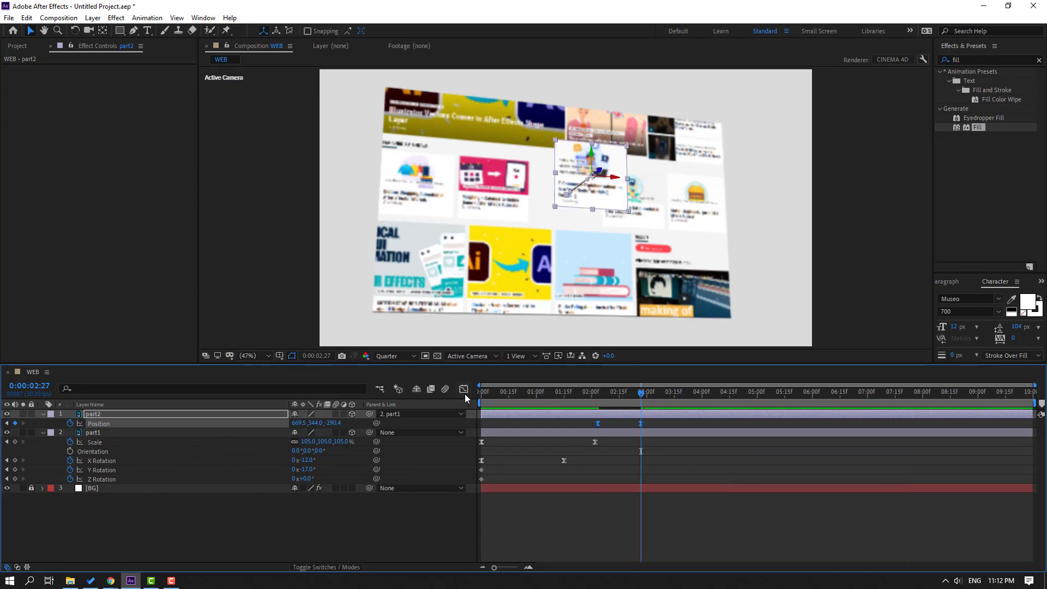
Step: Steepen part2's Position speed curve, preview from 1:24, and move the end keyframe to about 3:20
left_click(464, 390)
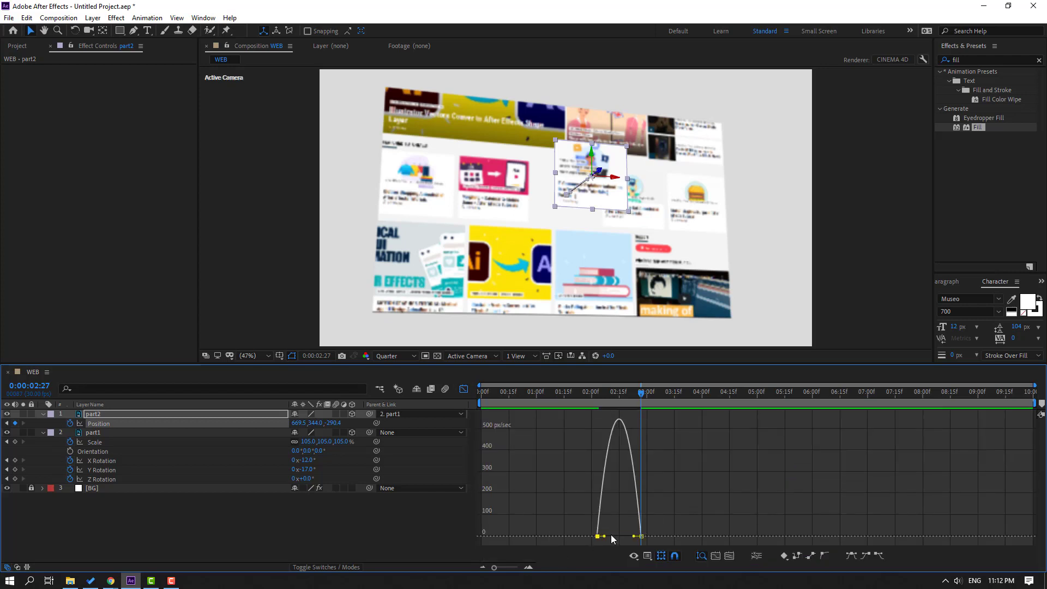
left_click_drag(609, 536, 614, 536)
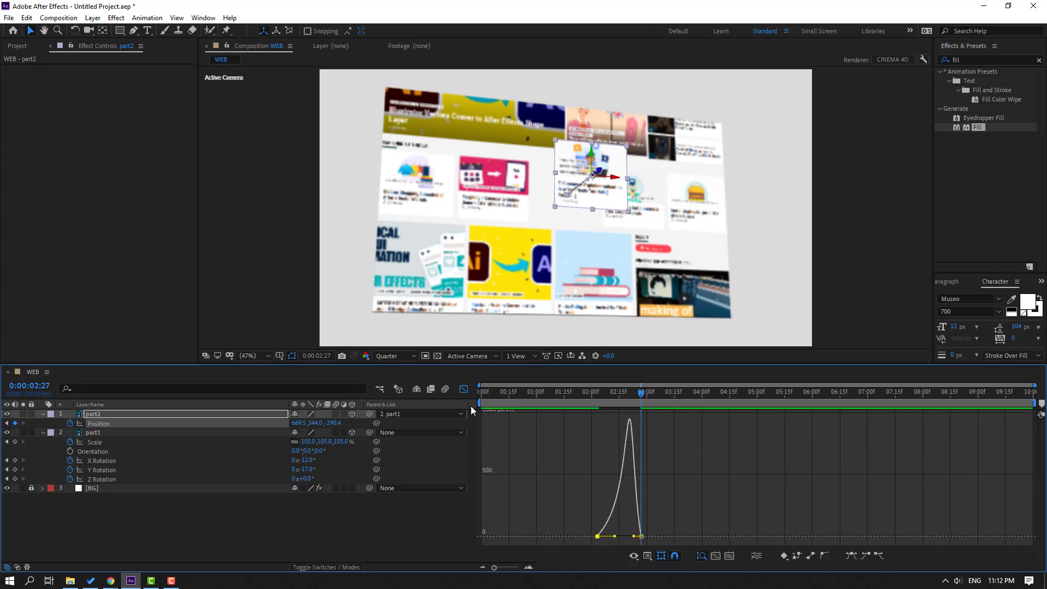
left_click_drag(479, 403, 580, 402)
key("space")
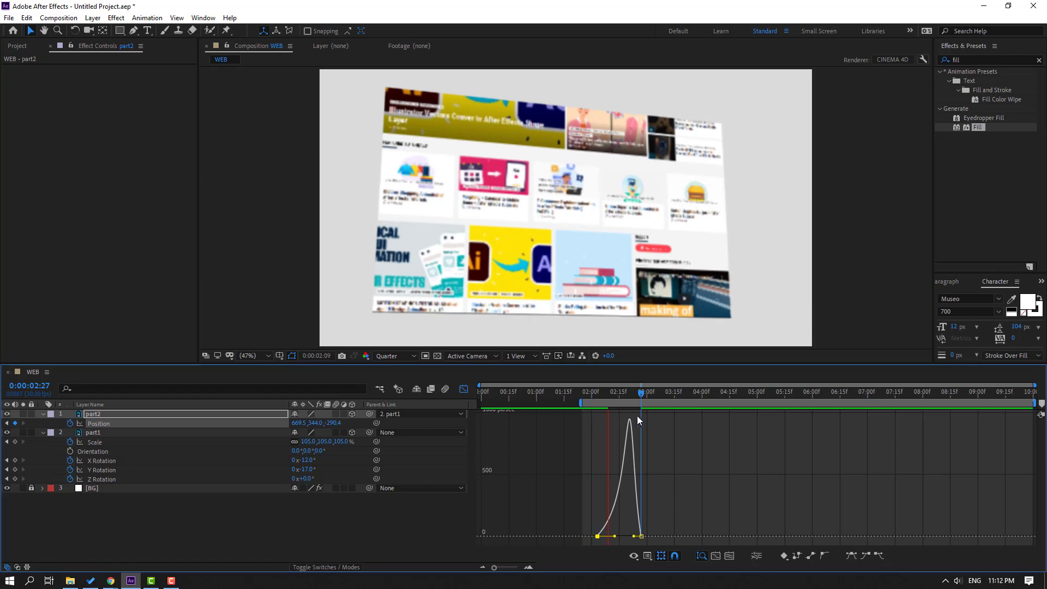
mouse_move(634, 429)
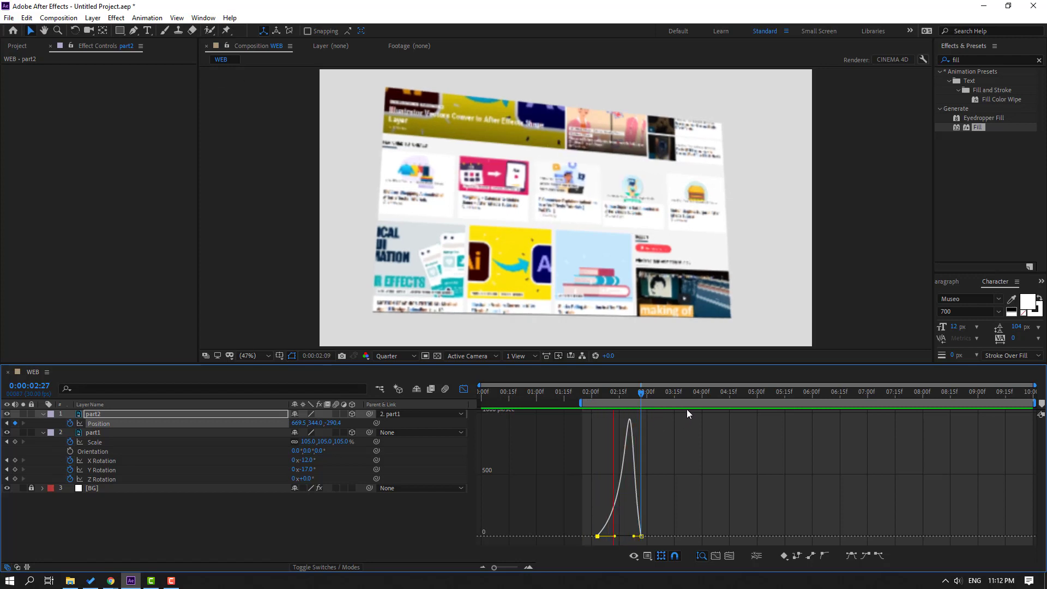
left_click(464, 389)
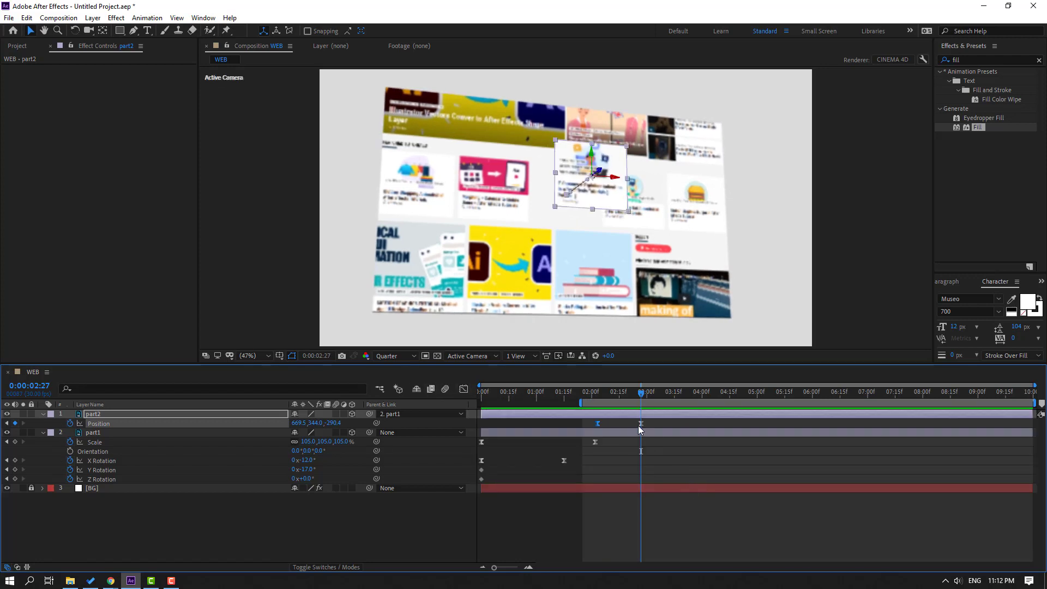
left_click_drag(641, 423, 685, 425)
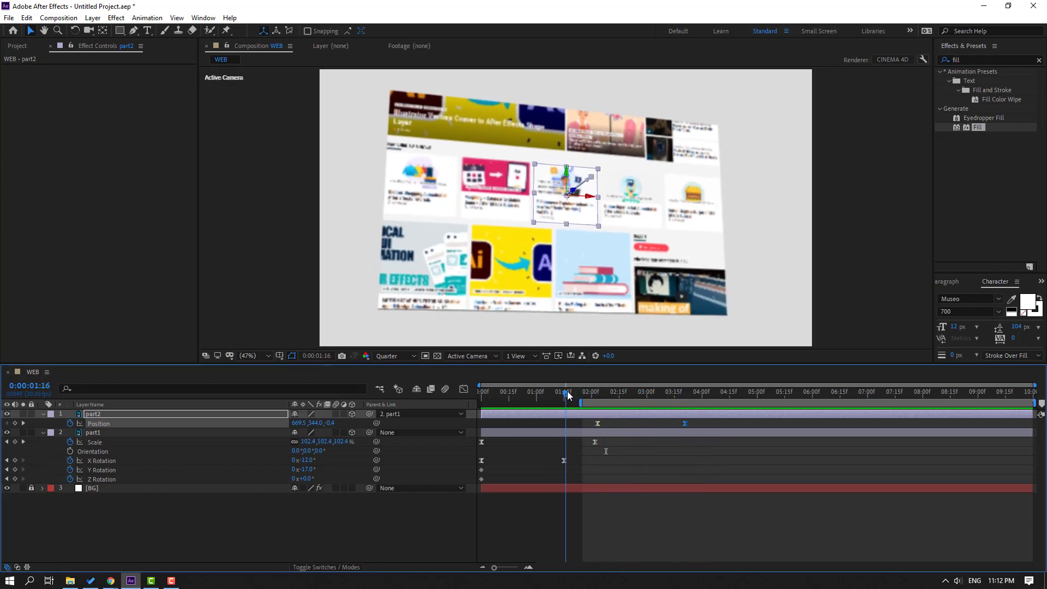
Step: Keyframe part1's rotations at 2:00, then set Y Rotation 0 and X Rotation -4° at 3:20
left_click(593, 392)
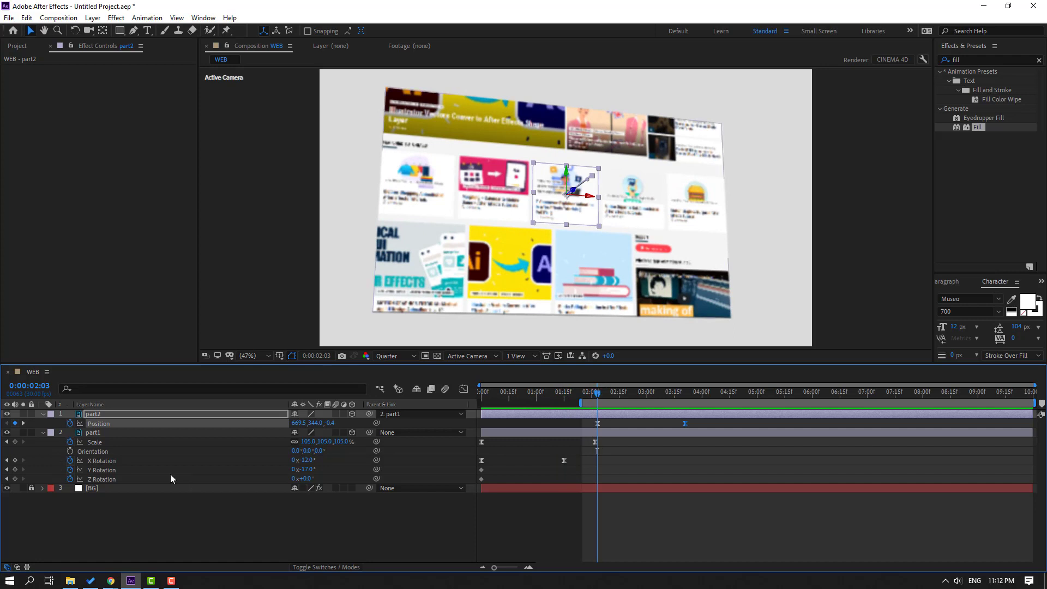
left_click(96, 433)
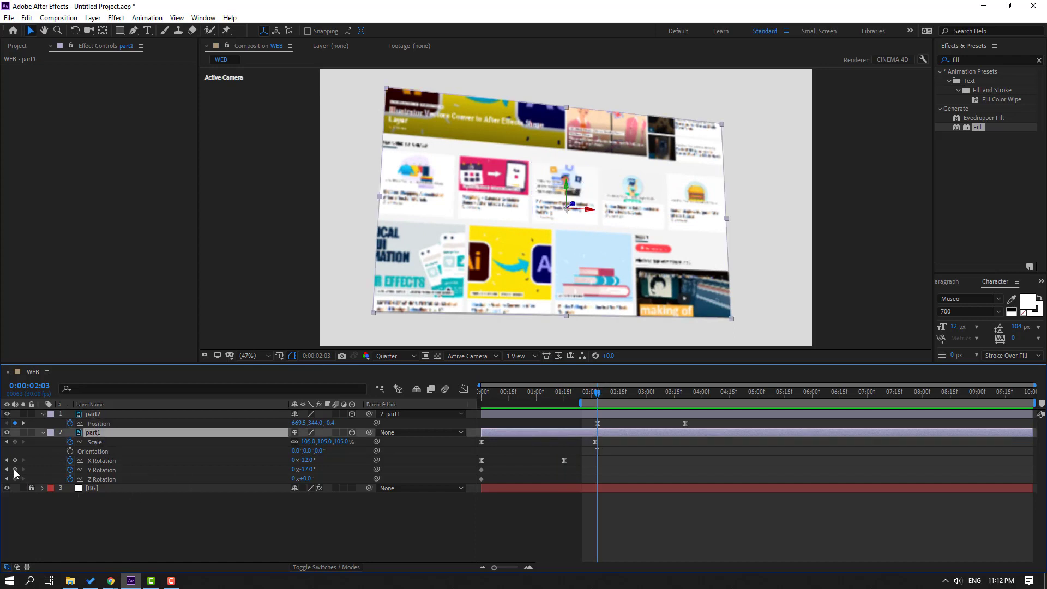
left_click(14, 460)
left_click(14, 469)
left_click(15, 479)
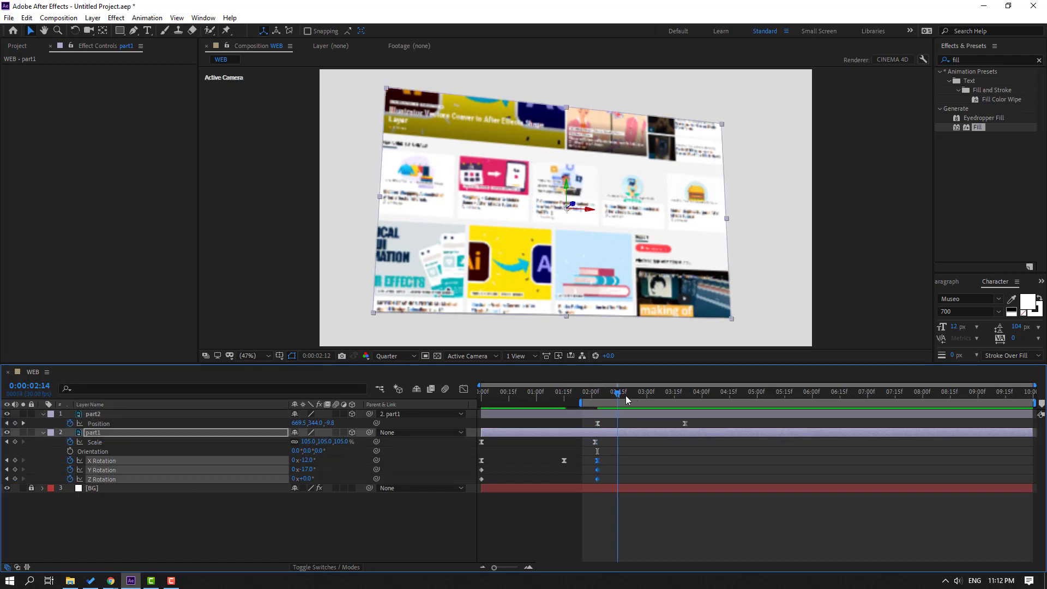
left_click_drag(303, 469, 318, 469)
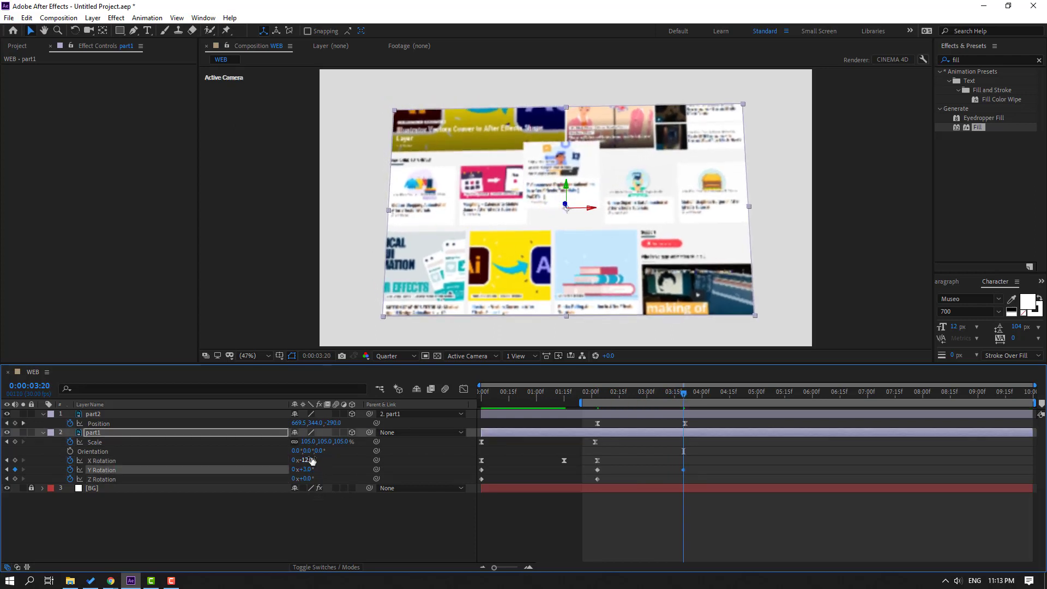
left_click_drag(310, 460, 307, 479)
mouse_move(684, 393)
left_mouse_down()
mouse_move(600, 392)
mouse_move(686, 401)
left_mouse_up()
Step: Keyframe part1's Scale at 2:13 rising to 124% at 3:20, and ease the Y/Z Rotation keyframes
left_click(15, 442)
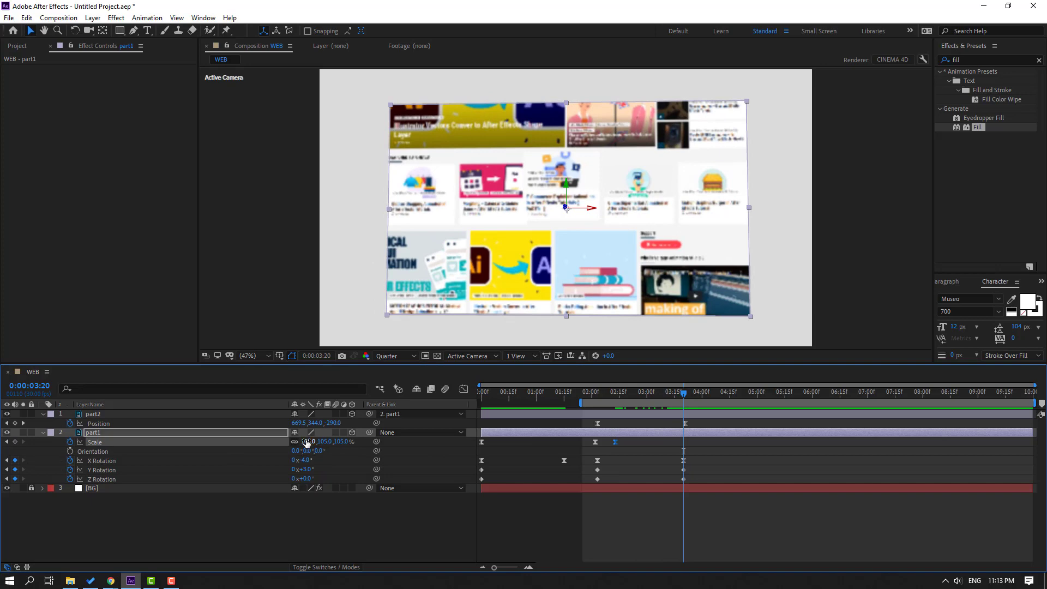
left_click_drag(306, 441, 637, 427)
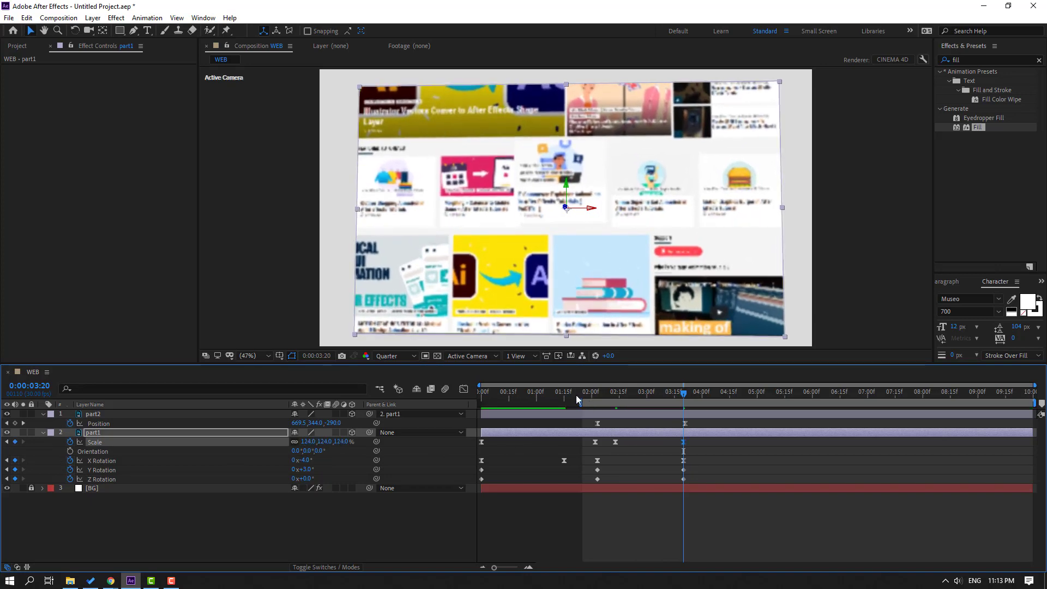
left_click_drag(577, 399, 624, 400)
left_click_drag(701, 472, 597, 482)
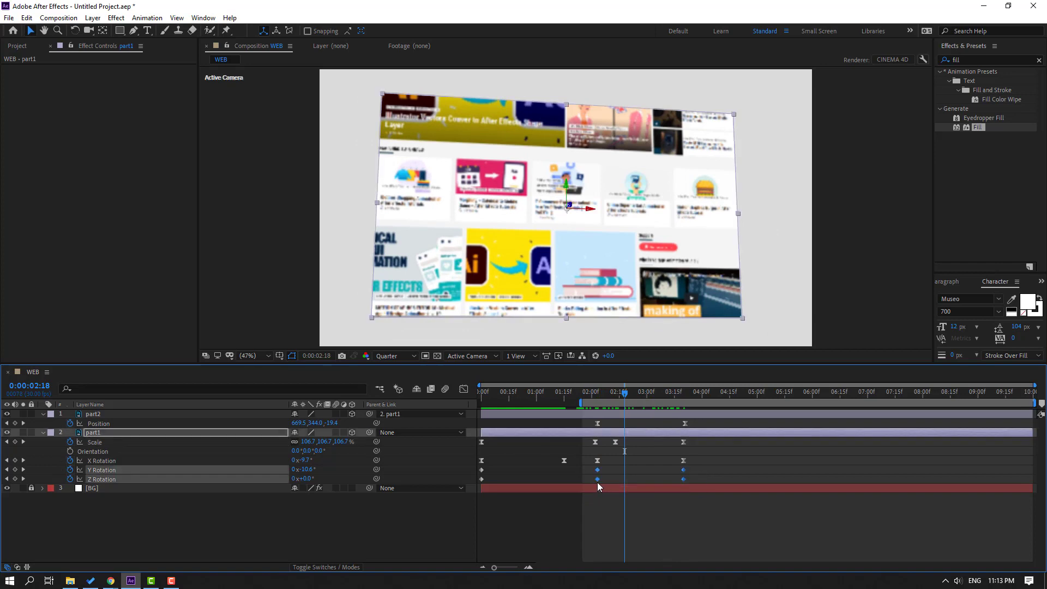
right_click(597, 482)
mouse_move(620, 477)
left_click(749, 400)
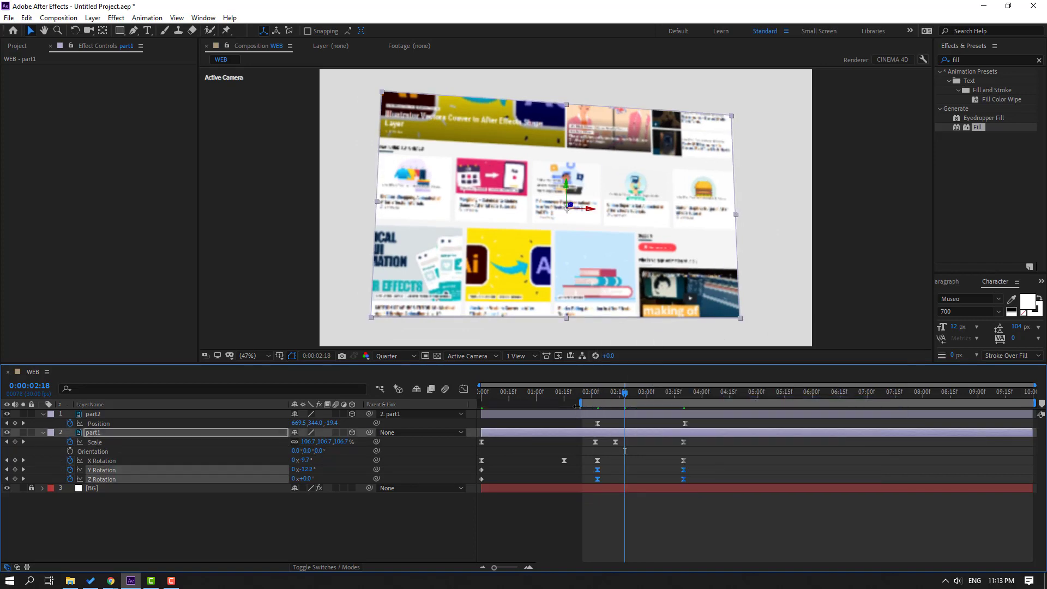
Step: Set the work area from the start to about 4:15, preview, and turn Y Rotation negative at 3:21
left_click_drag(578, 403, 481, 404)
left_click_drag(1034, 403, 722, 404)
key("space")
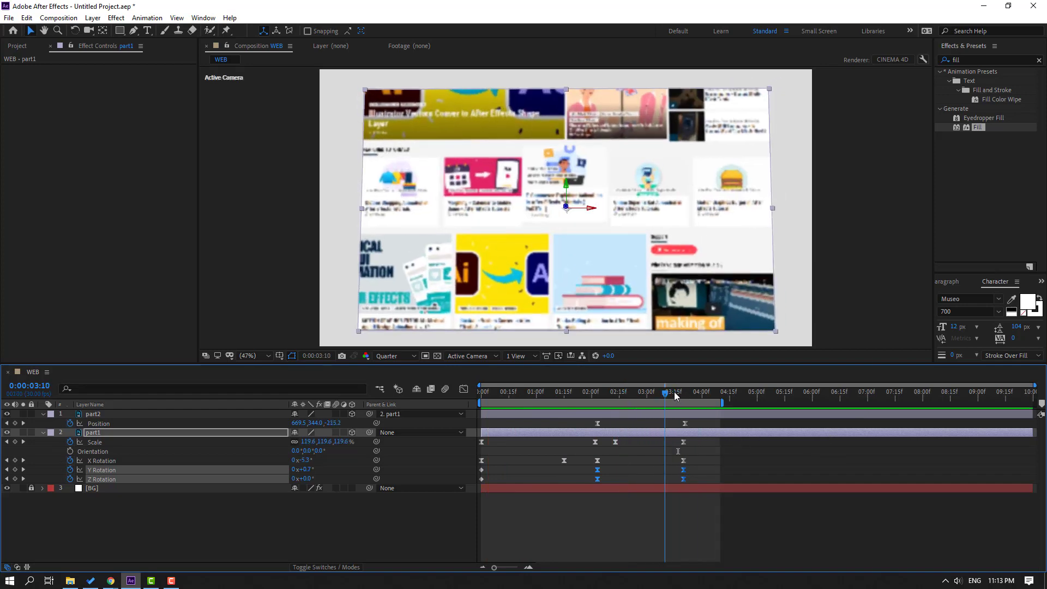
left_click(676, 391)
left_click_drag(678, 393, 683, 393)
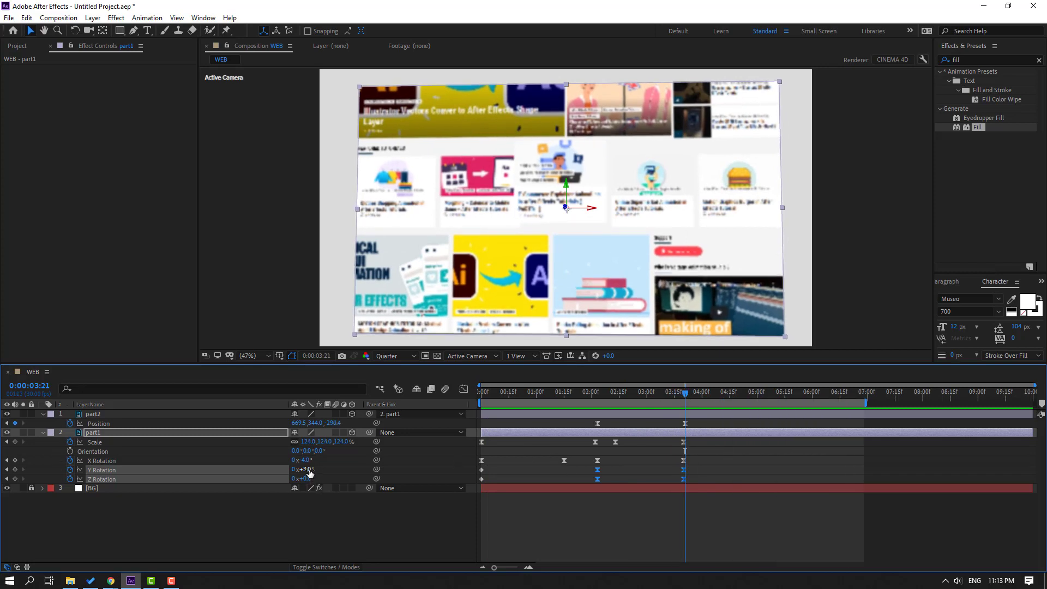
left_click_drag(307, 470, 305, 469)
Step: Bring part2 closer in depth to Position 617.5, 429.0, -701.4 and check the motion
left_click(98, 415)
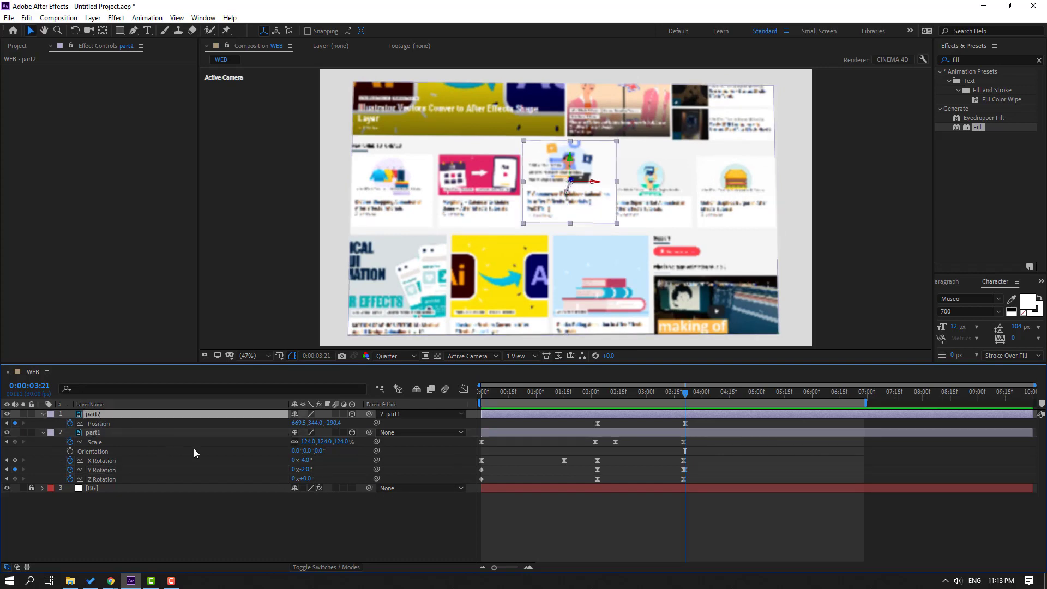
left_click_drag(338, 429, 283, 423)
left_click_drag(682, 395, 634, 395)
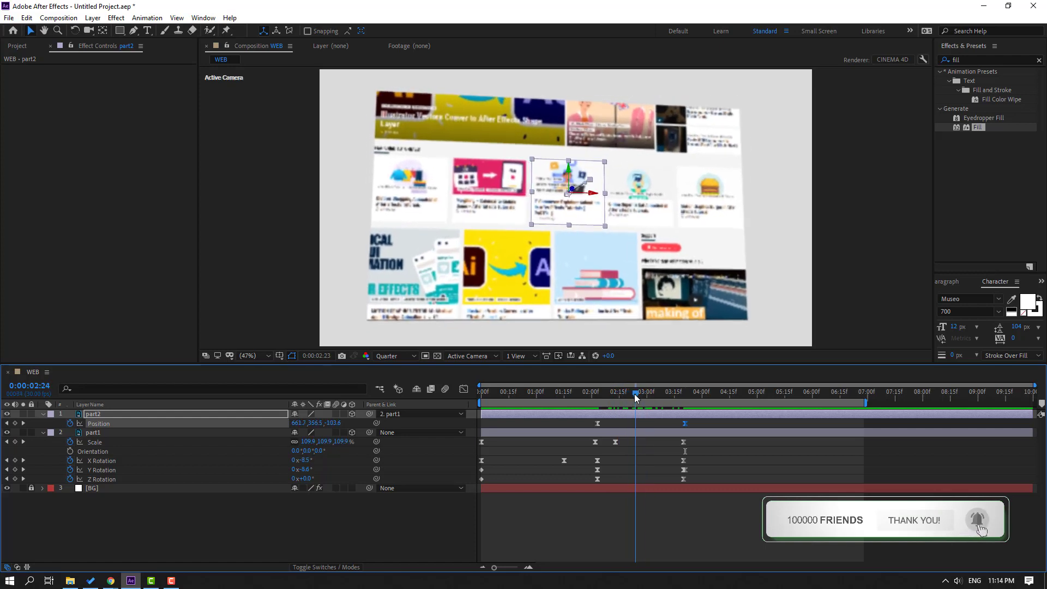
left_click(93, 433)
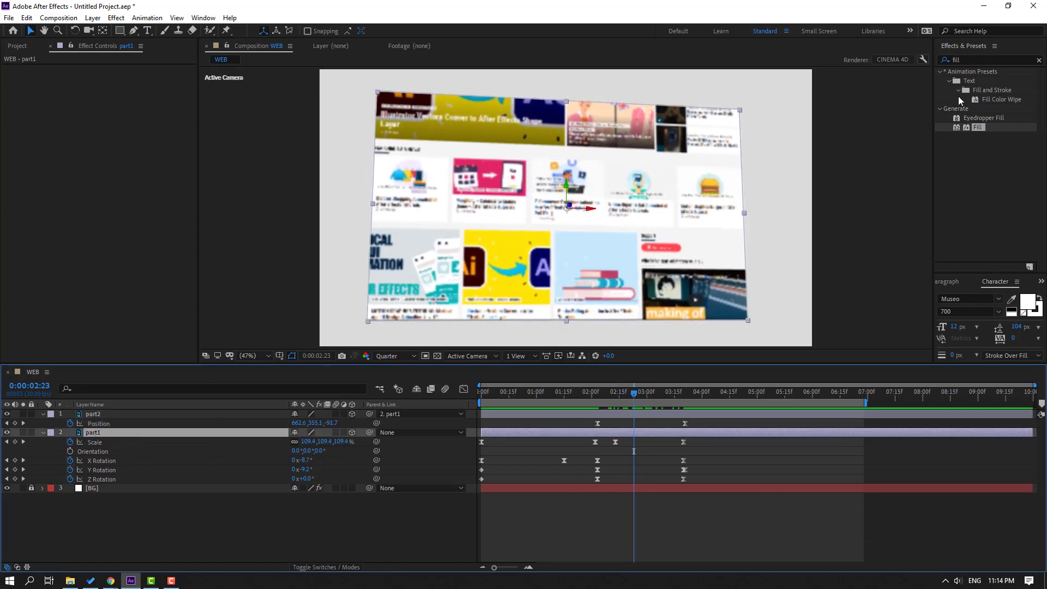
Step: Search for Gaussian Blur and apply it to part1
double_click(976, 60)
key("BackSpace")
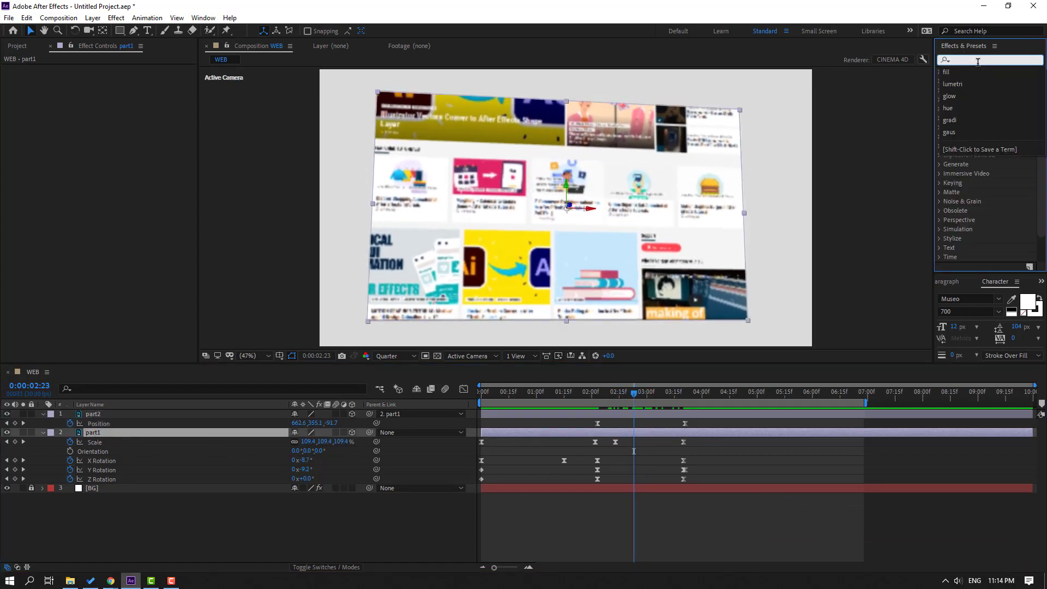
type("gaus")
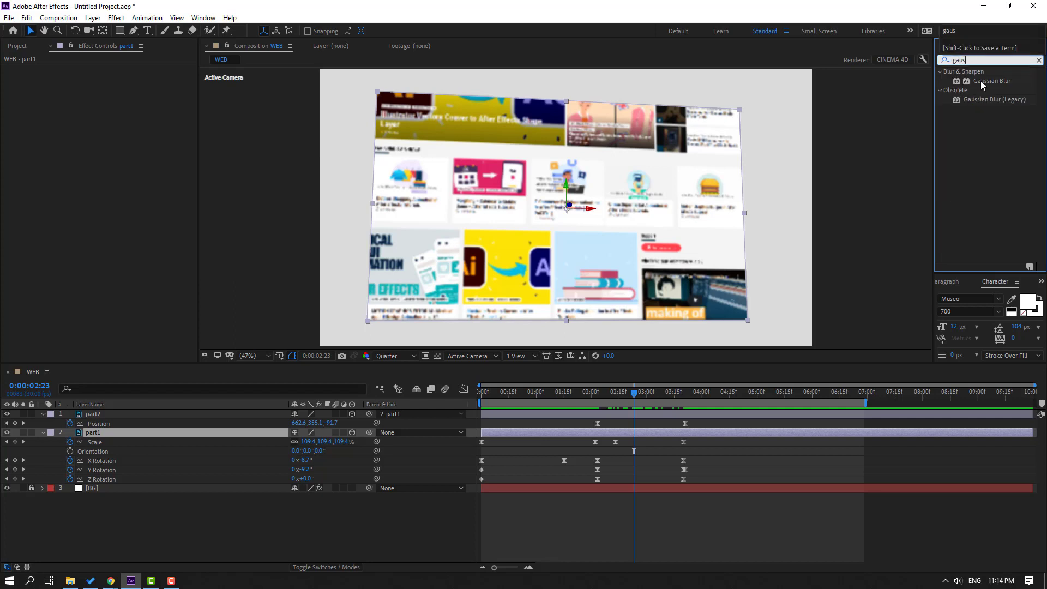
left_click_drag(981, 81, 126, 530)
left_click_drag(95, 421, 101, 434)
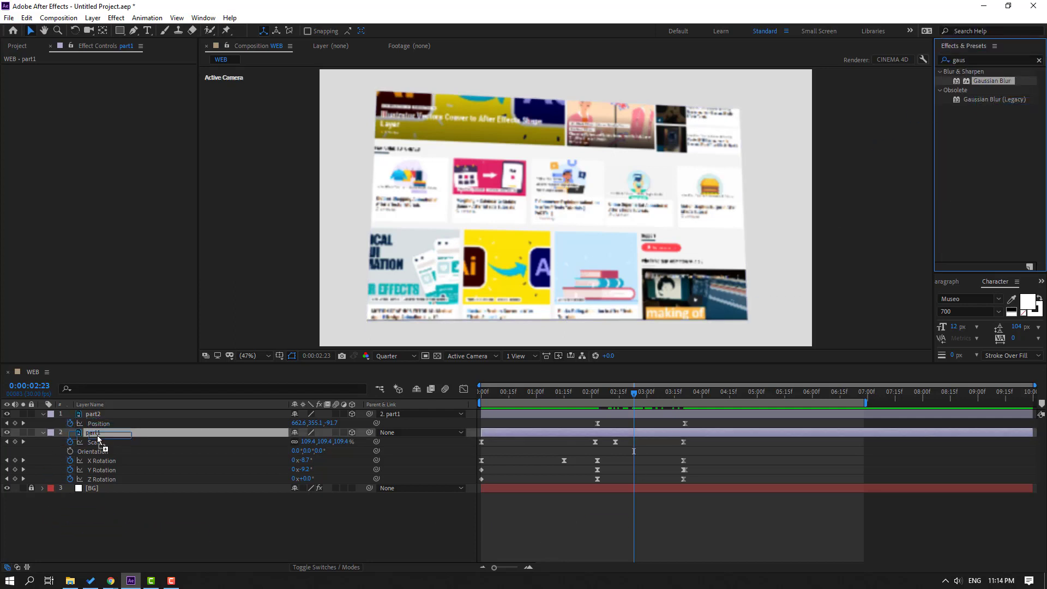
Step: Keyframe Blurriness at 0 at 2:12 and raise it to 39.9 at 3:13
left_click(612, 393)
key("Page_Down")
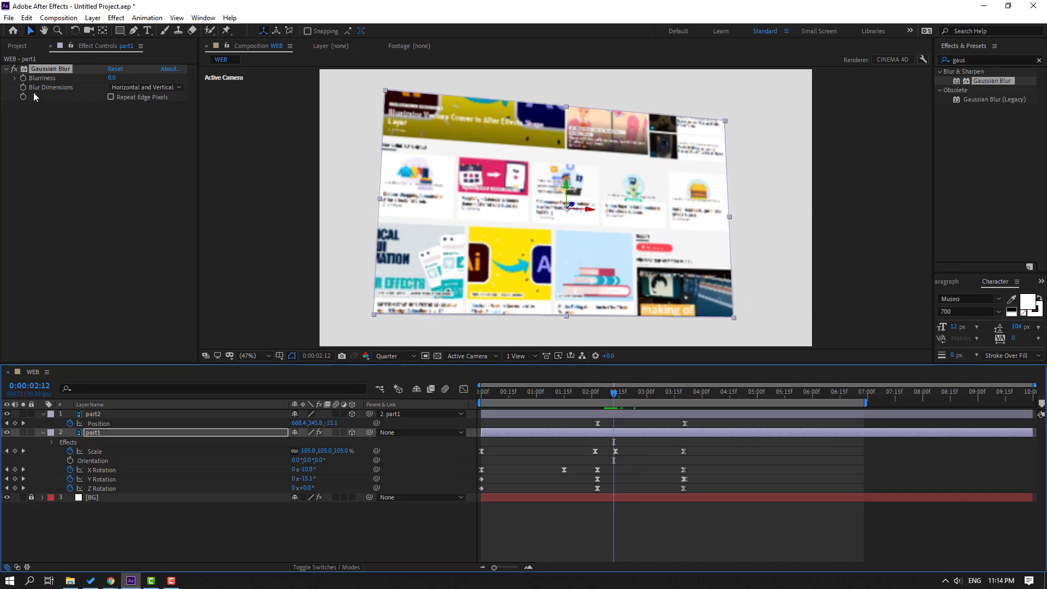
left_click(26, 84)
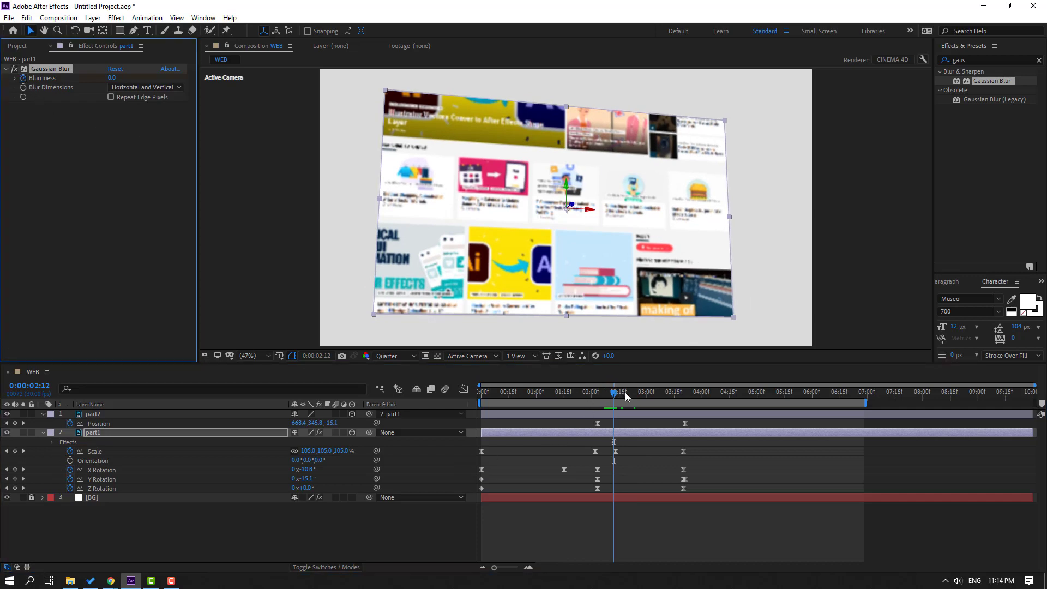
left_click_drag(626, 396, 684, 393)
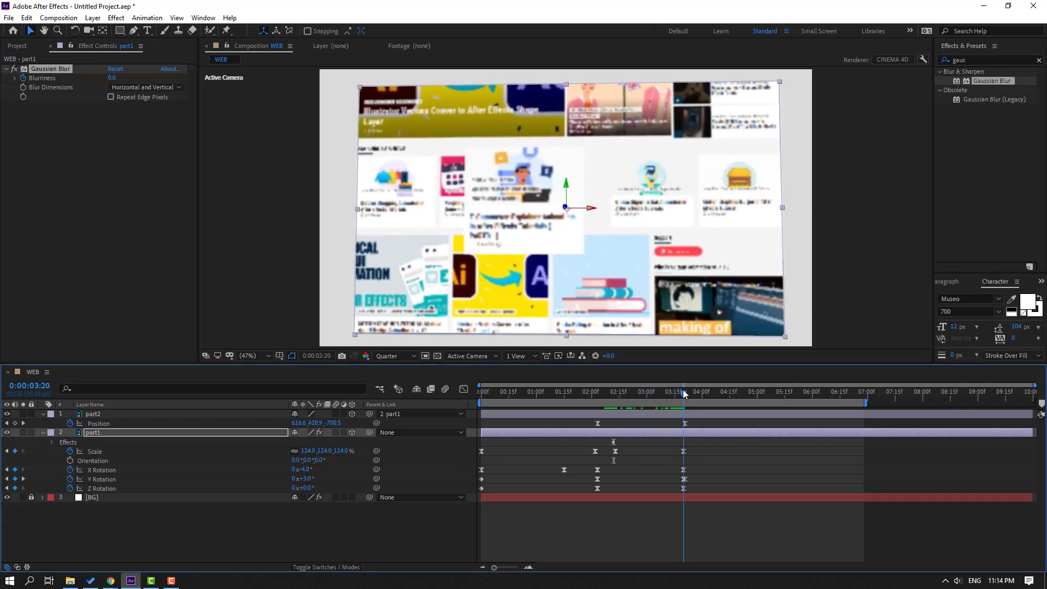
key("Page_Down")
key("Page_Up")
key("Page_Up")
key("Page_Up")
key("Page_Up")
key("Page_Up")
key("Page_Up")
key("Page_Up")
key("Page_Up")
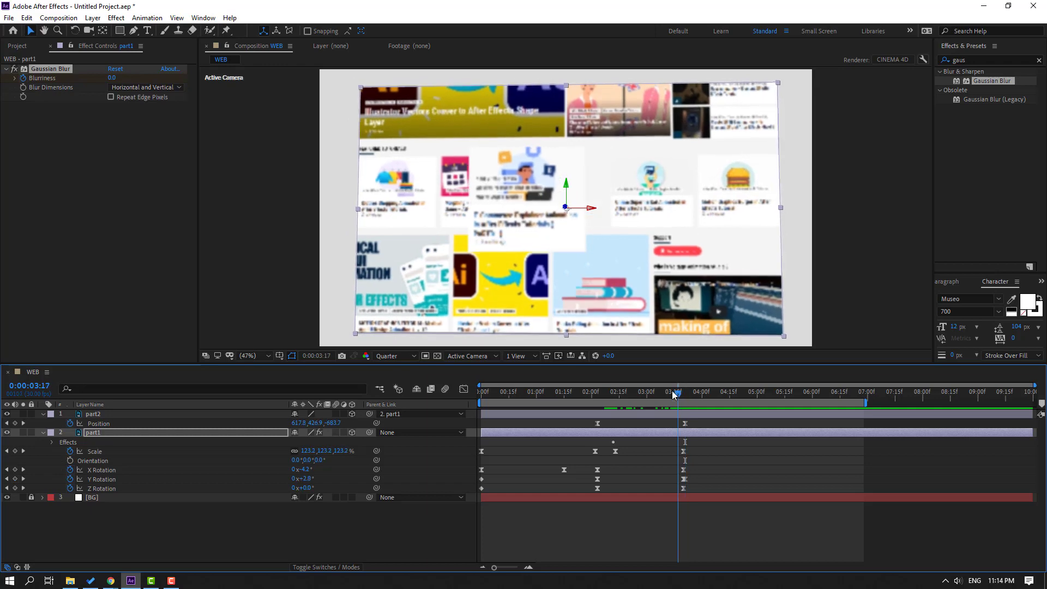
left_click_drag(121, 80, 308, 58)
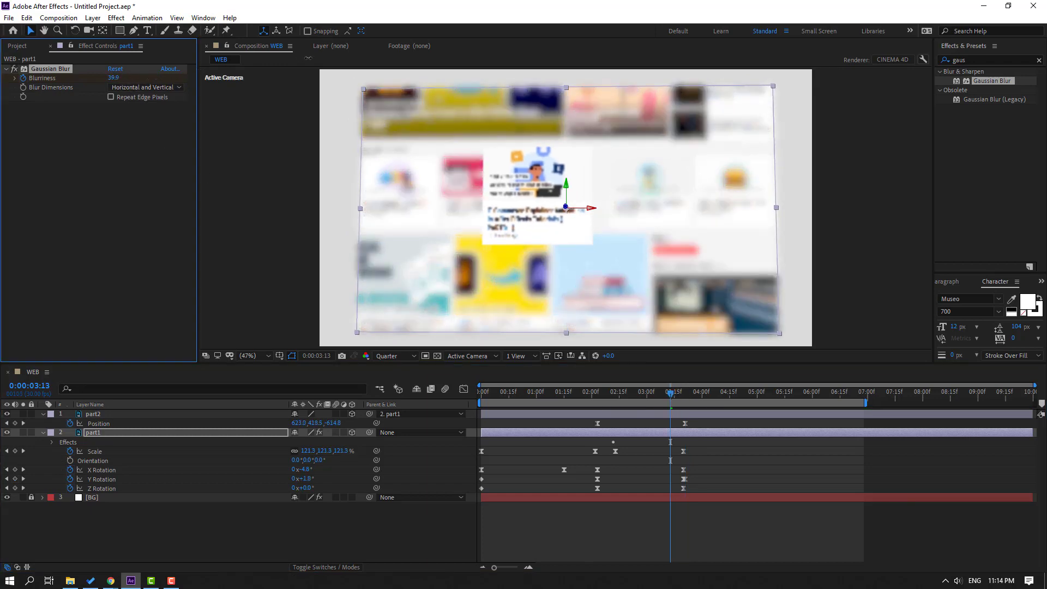
Step: Preview the blur, then turn part1's Y Rotation to -10° at 5:04
key("space")
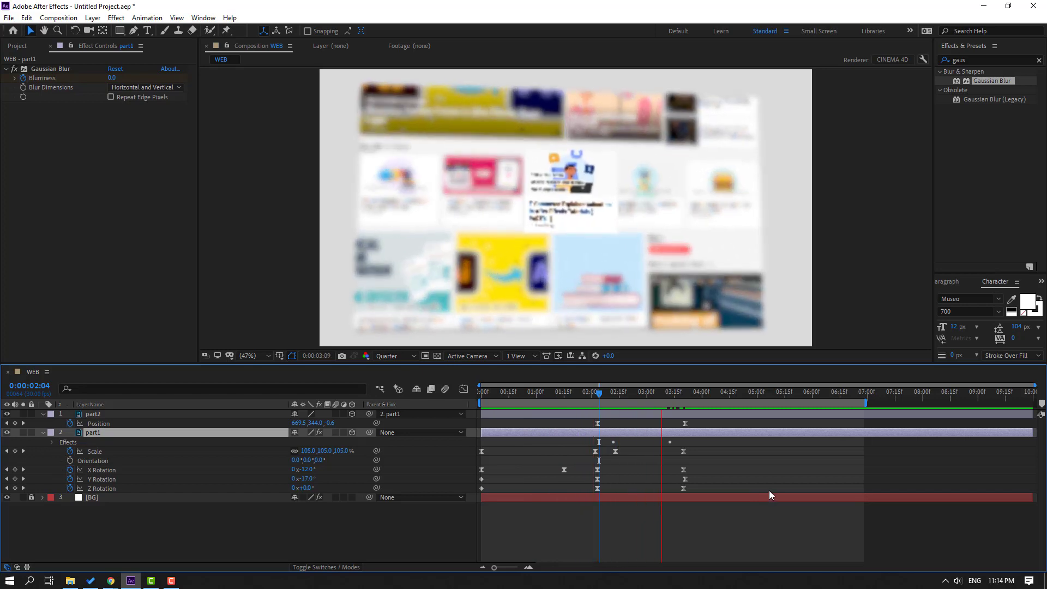
left_click_drag(668, 394, 687, 394)
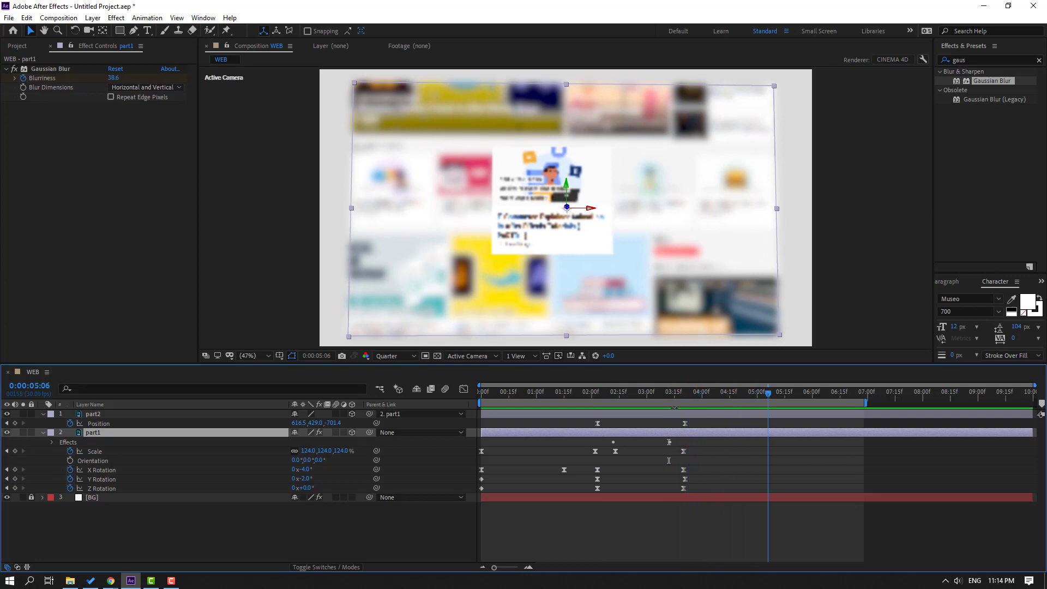
left_click_drag(305, 478, 267, 478)
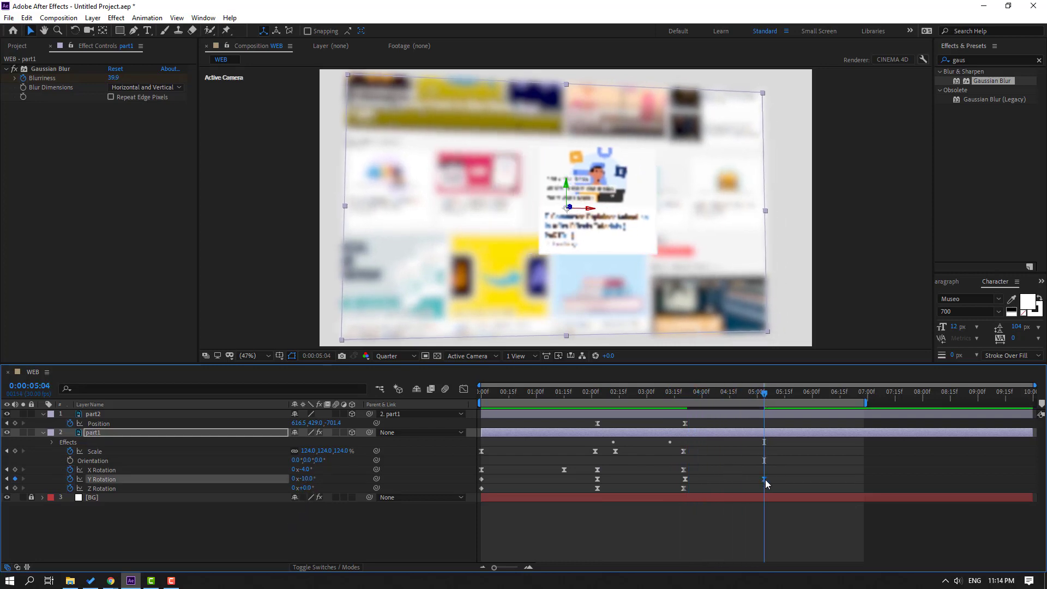
Step: Slide part1's -10° Y Rotation keyframe to about 7:00 and preview the slow turn
left_click_drag(764, 479, 860, 480)
left_click(906, 479)
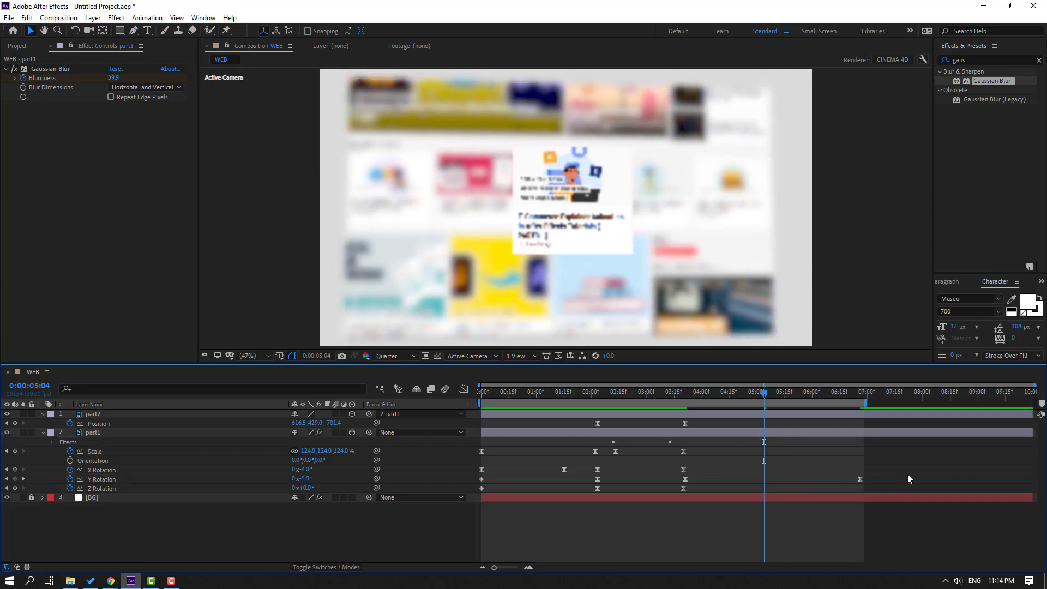
key("space")
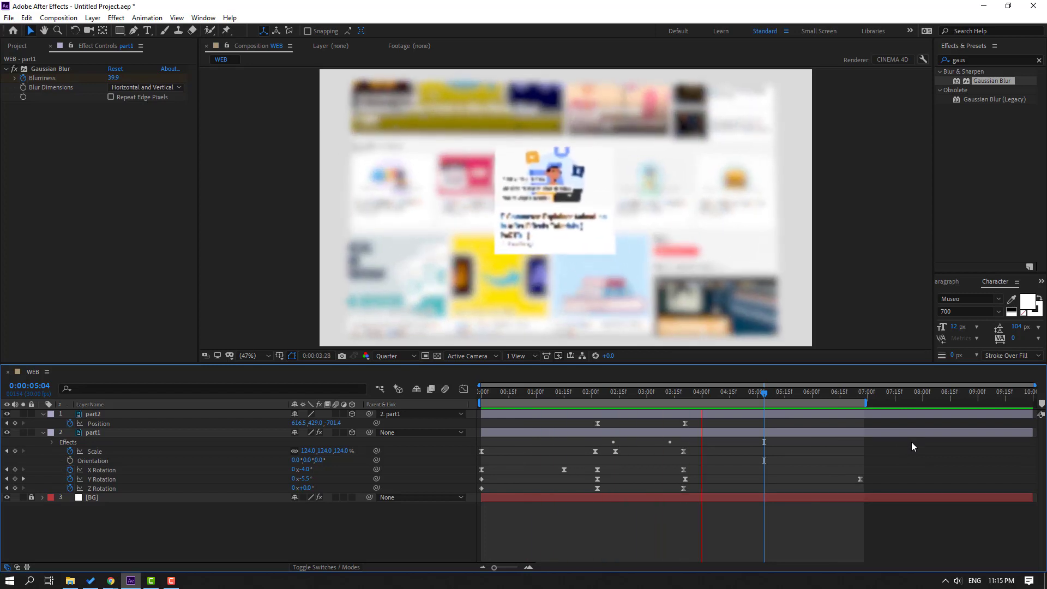
left_click(712, 392)
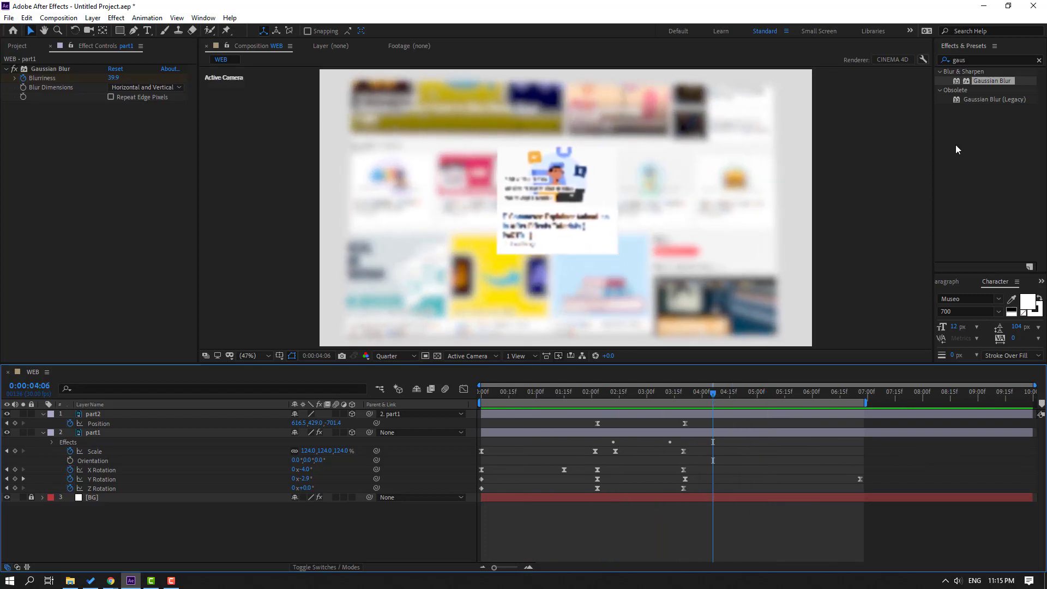
Step: Apply a Drop Shadow to part2 with 50% opacity, distance 17 and softness 39
left_click(975, 60)
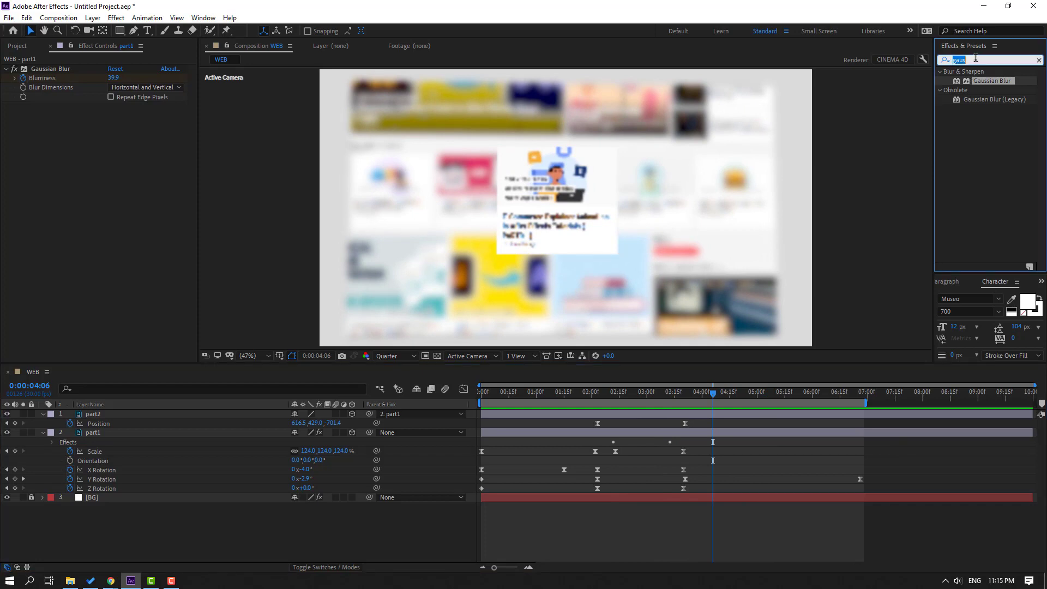
type("drop sh")
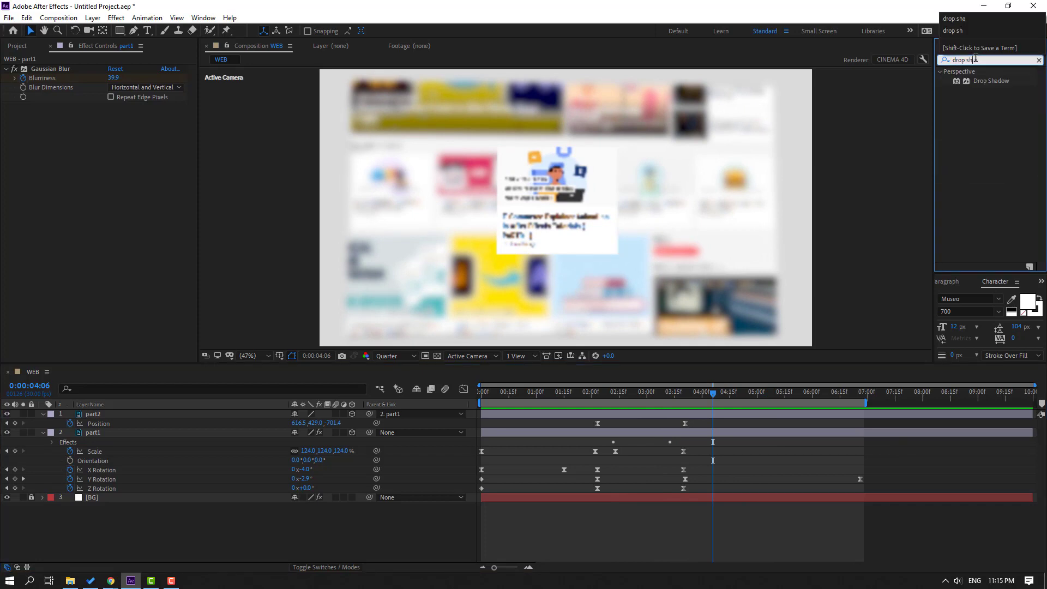
left_click_drag(988, 86, 801, 248)
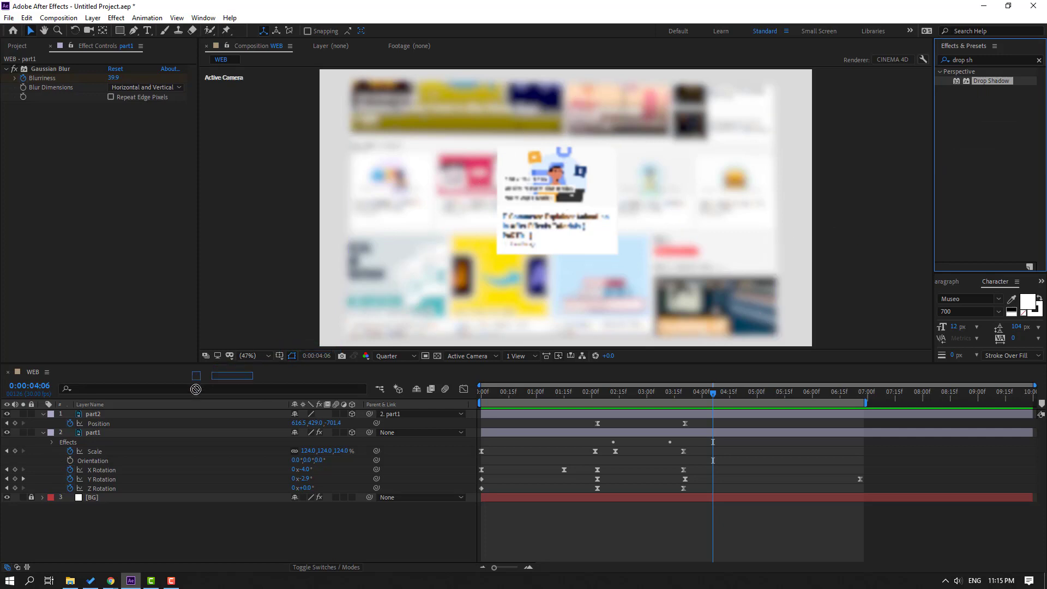
left_click_drag(86, 409, 88, 413)
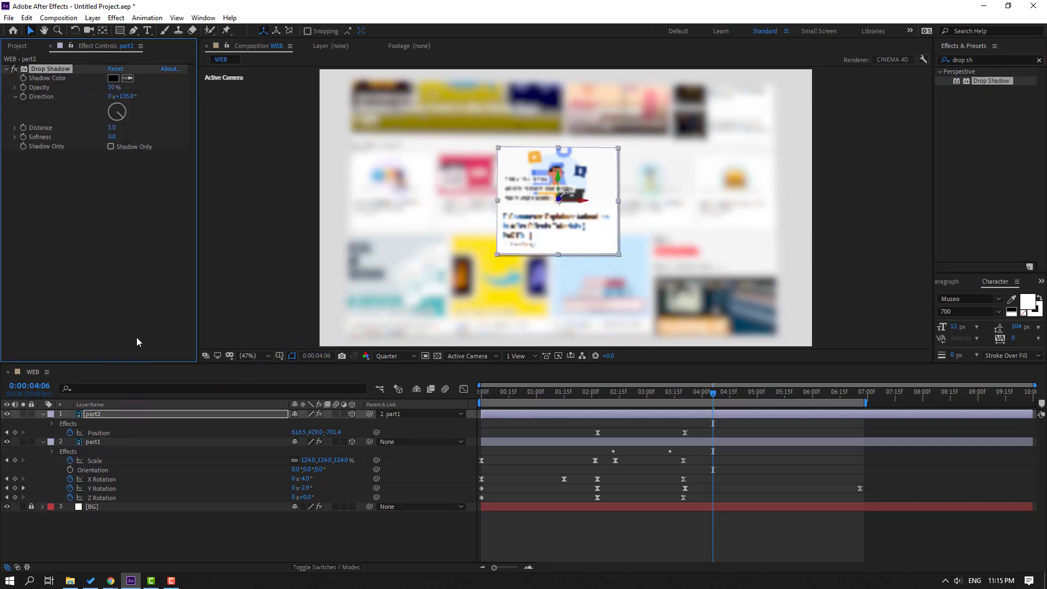
scroll(506, 237, "up", 1)
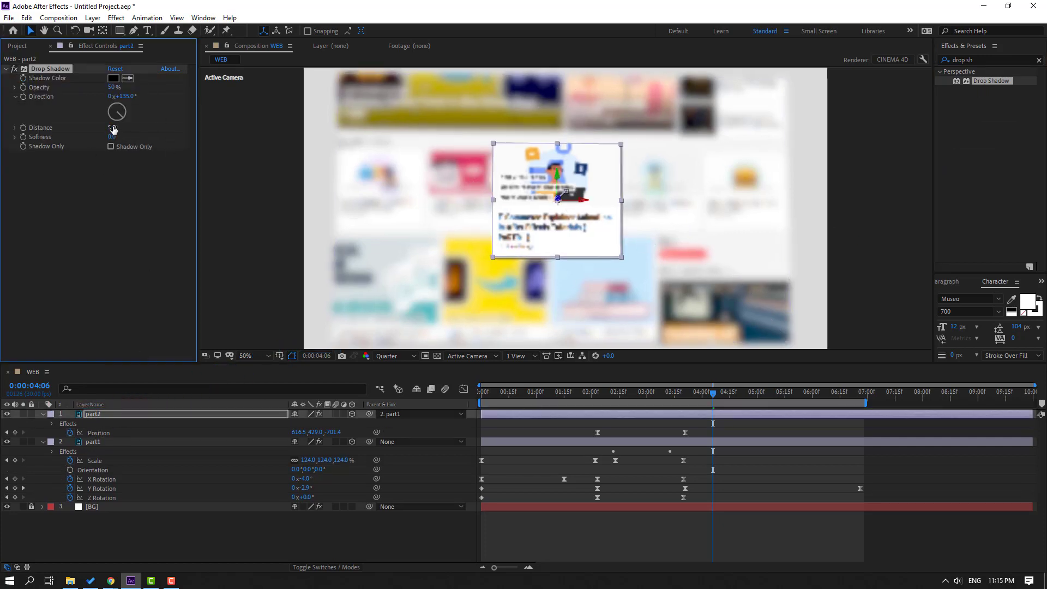
mouse_move(113, 129)
left_mouse_down()
mouse_move(146, 138)
mouse_move(129, 139)
left_mouse_up()
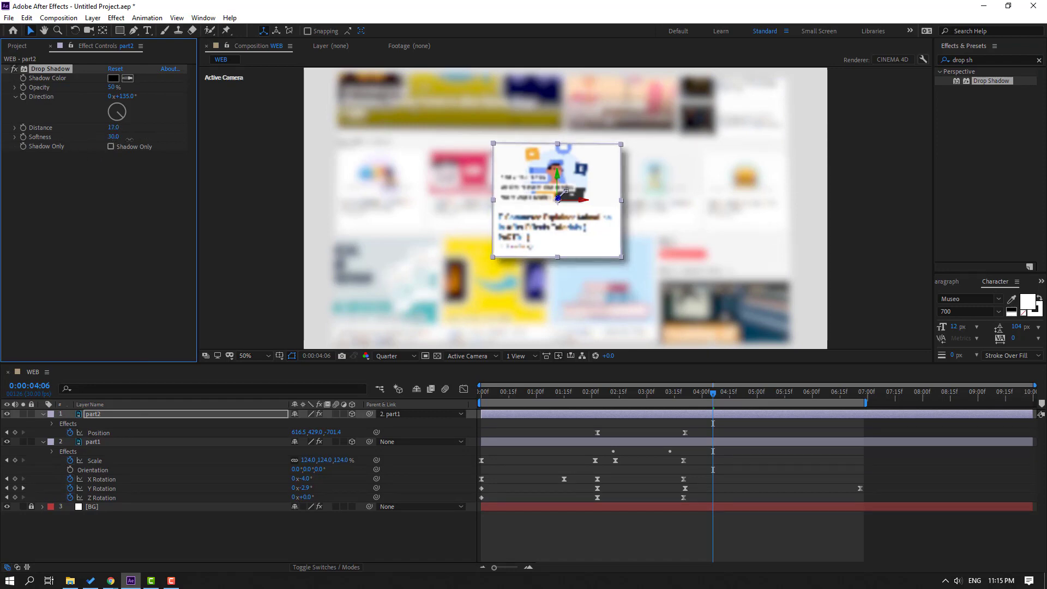
Step: Deselect the layers and play the preview at Full resolution
left_click(813, 547)
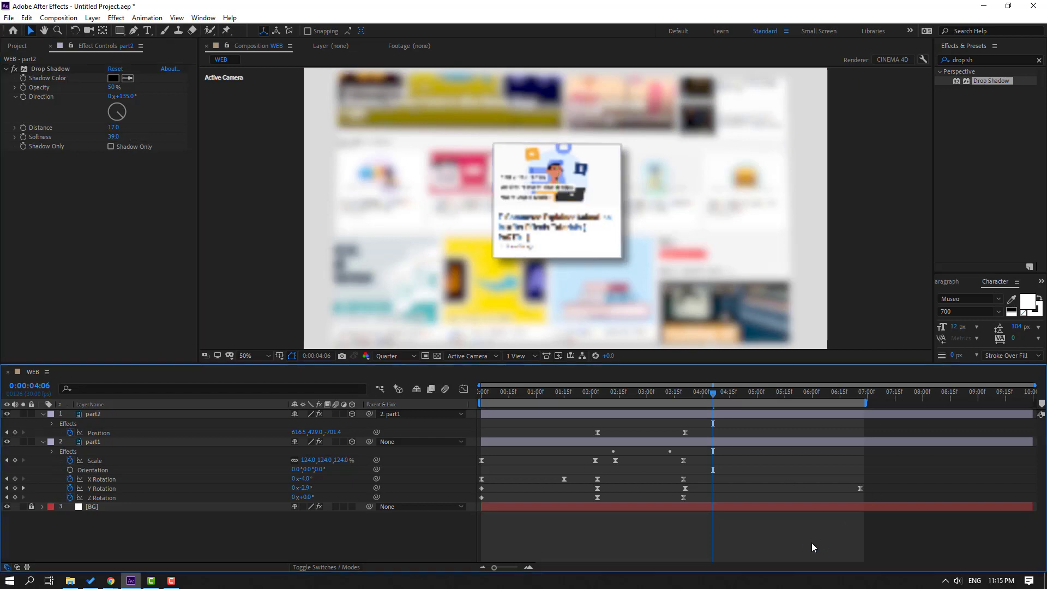
left_click(390, 356)
left_click(395, 383)
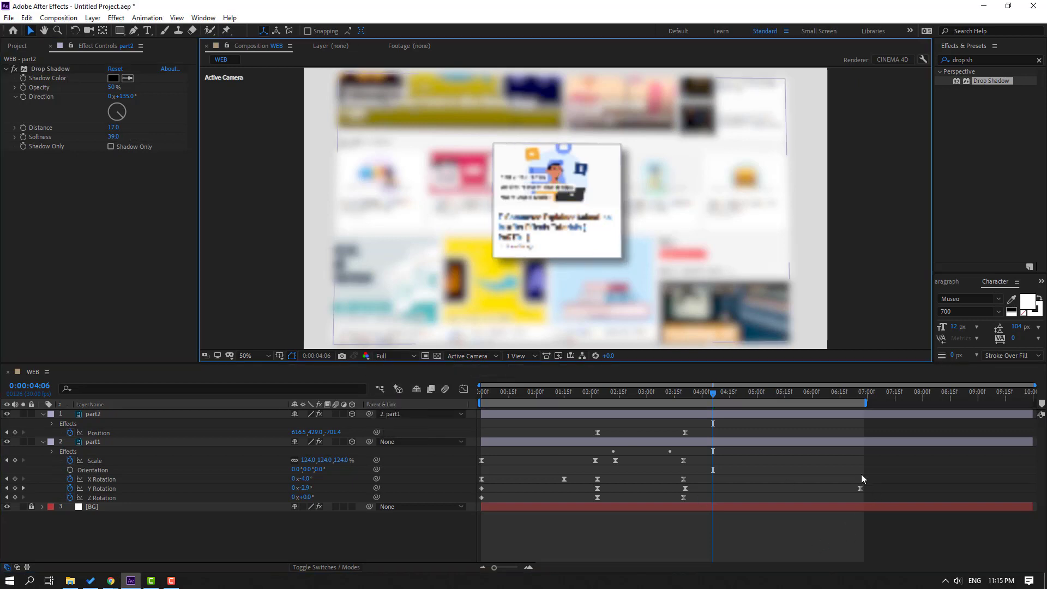
key("space")
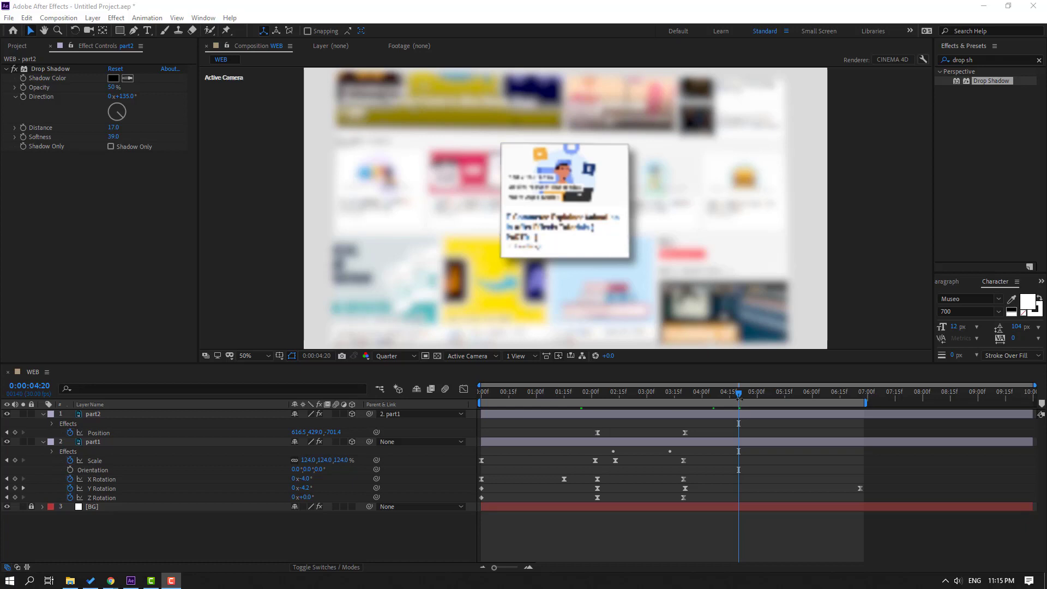
Step: Set part2's Drop Shadow opacity to 0% at 2:04
left_click_drag(730, 400, 614, 398)
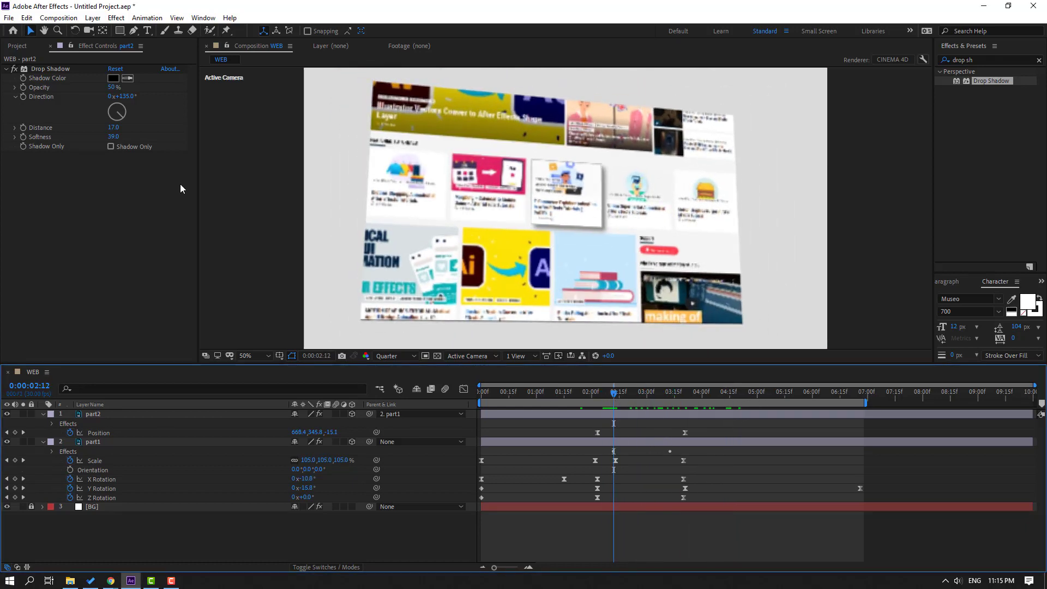
left_click(24, 89)
left_click_drag(605, 398, 601, 398)
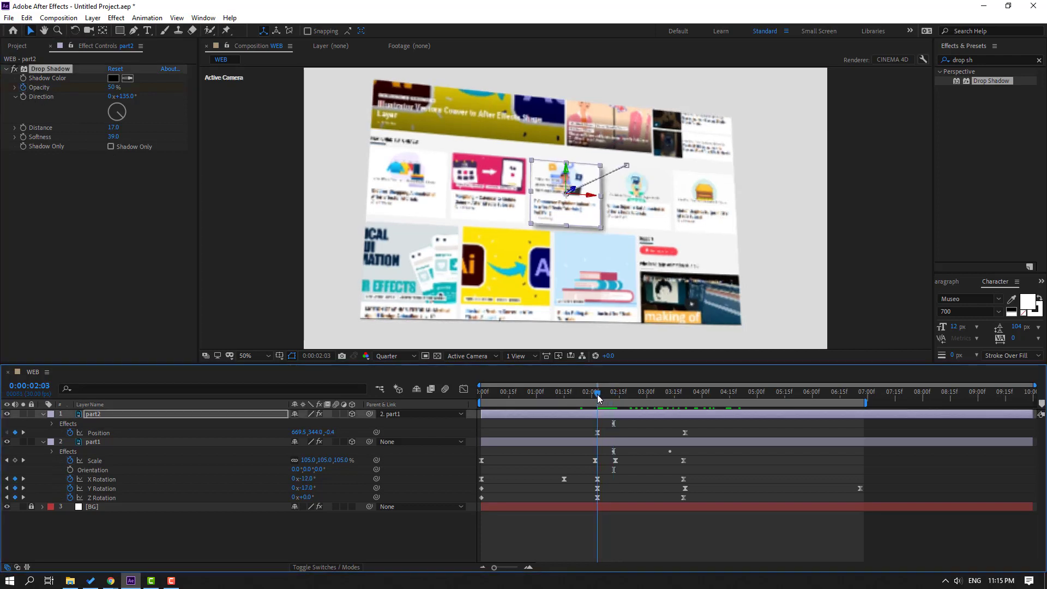
left_click_drag(113, 88, 1, 109)
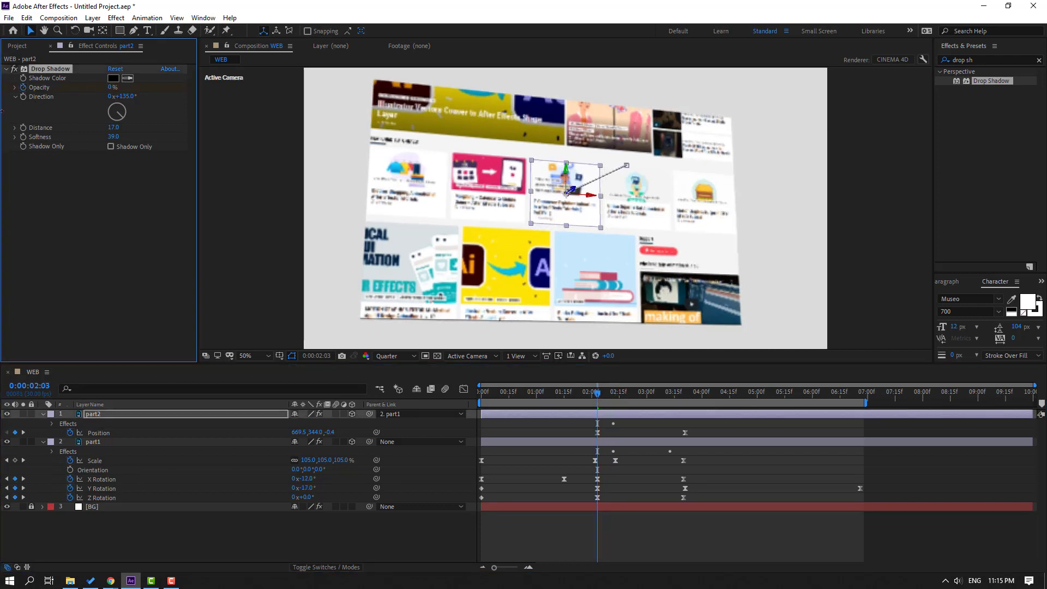
Step: Play the shadow fade-in at Full resolution, then stop at 2:13
left_click(397, 355)
left_click(390, 383)
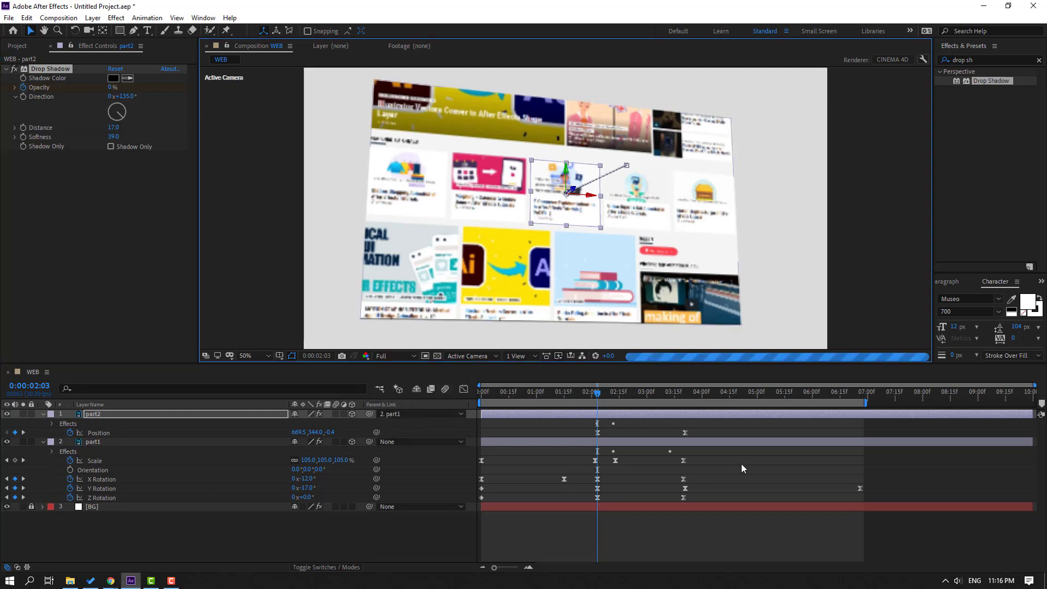
key("space")
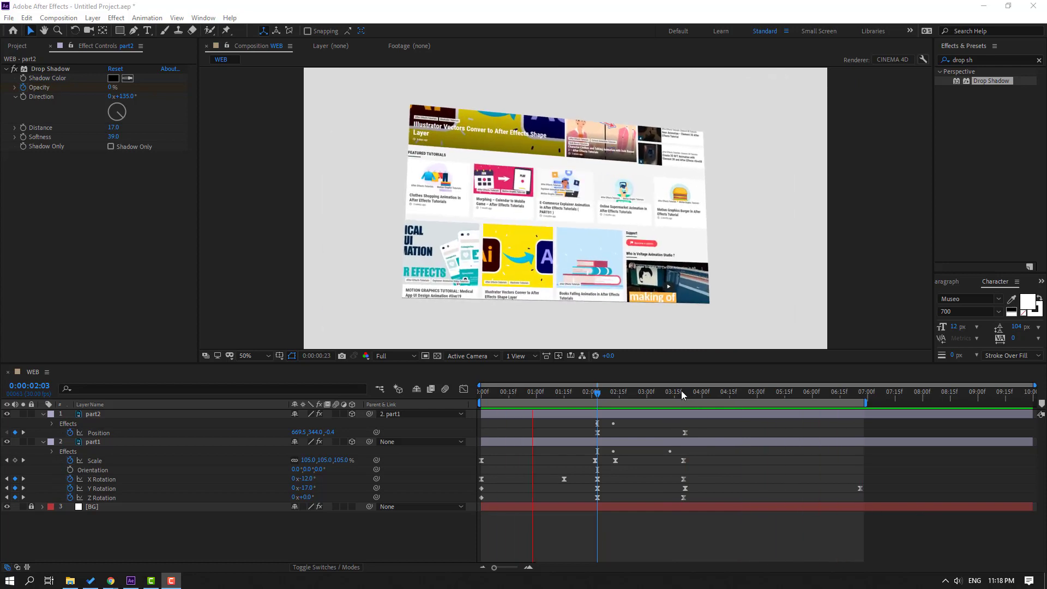
left_click_drag(682, 390, 615, 391)
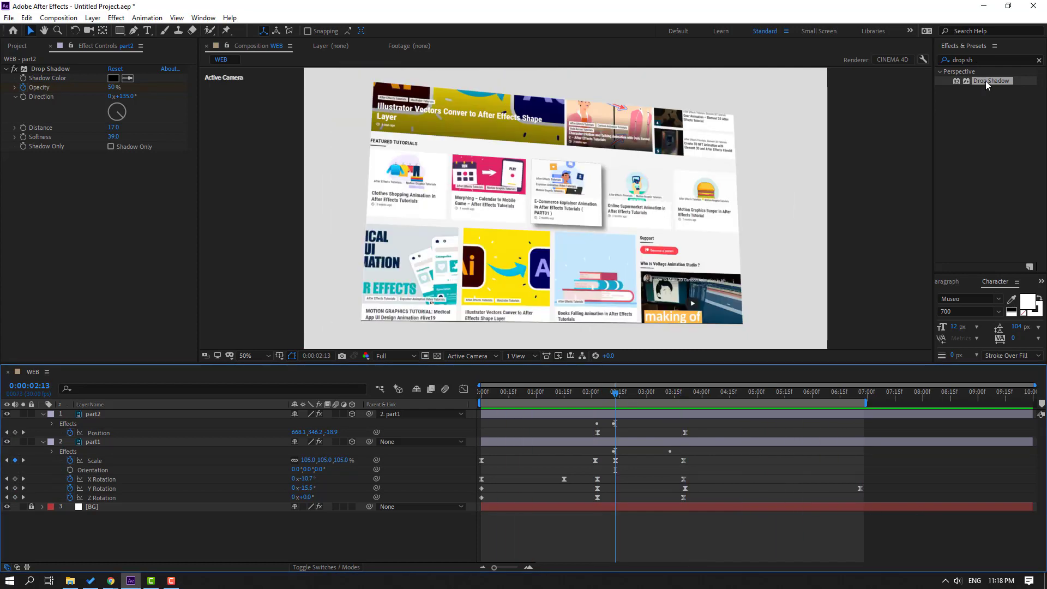
Step: Give part1 a Drop Shadow with distance 29 and softness 122, preview at Quarter, extend work area to 8:24
left_click_drag(986, 81, 563, 462)
left_click_drag(127, 471, 116, 443)
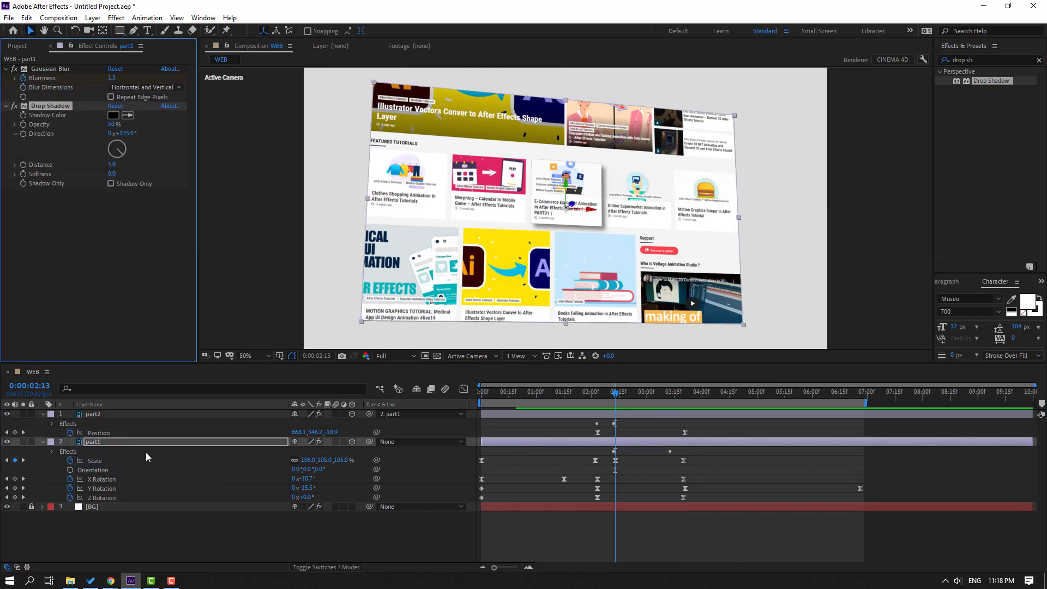
left_click(385, 357)
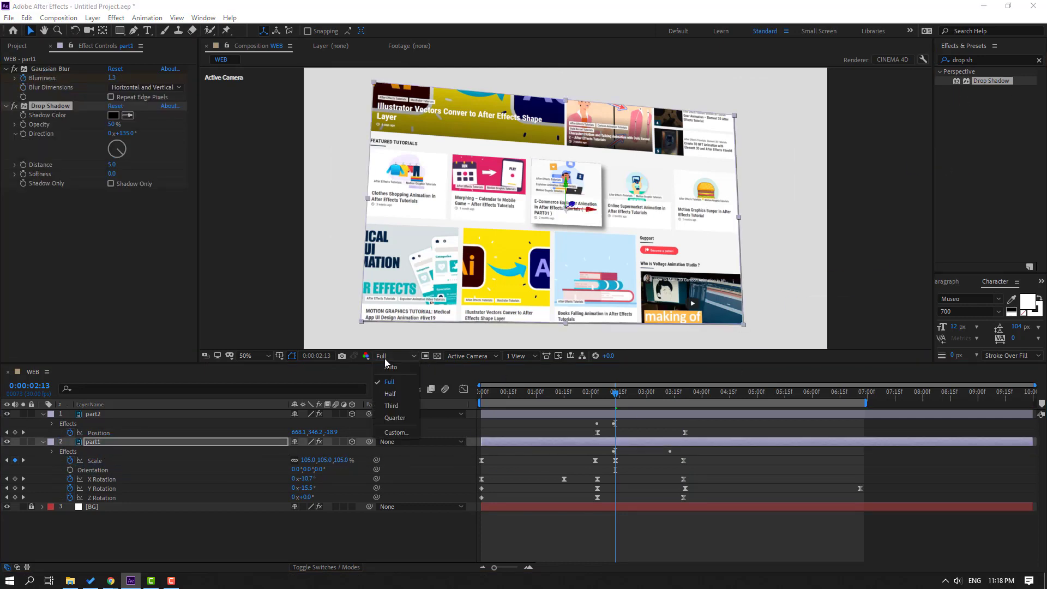
left_click(394, 417)
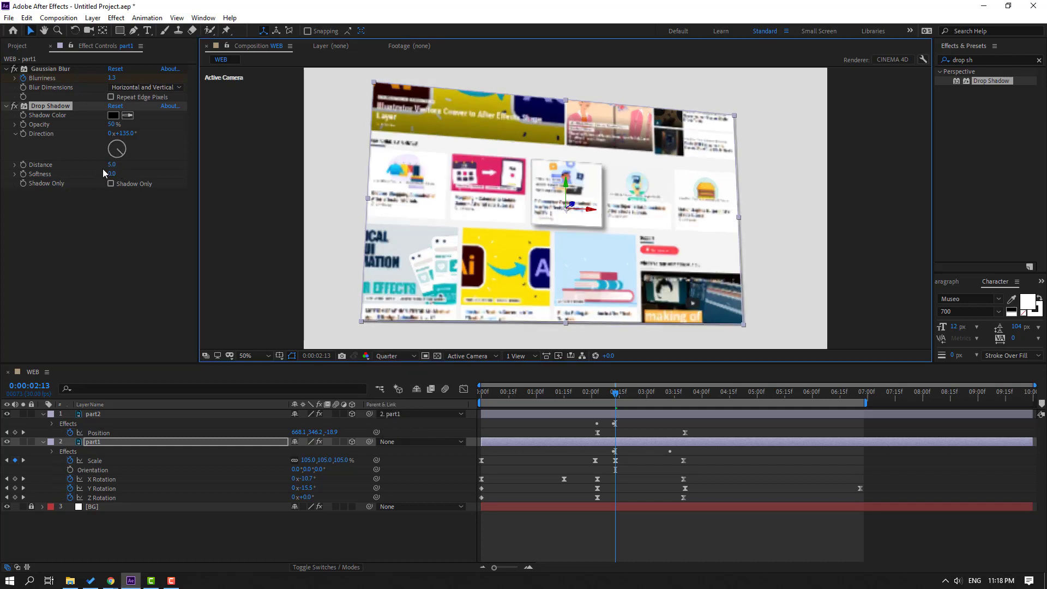
left_click_drag(111, 165, 812, 394)
left_click_drag(913, 403, 968, 403)
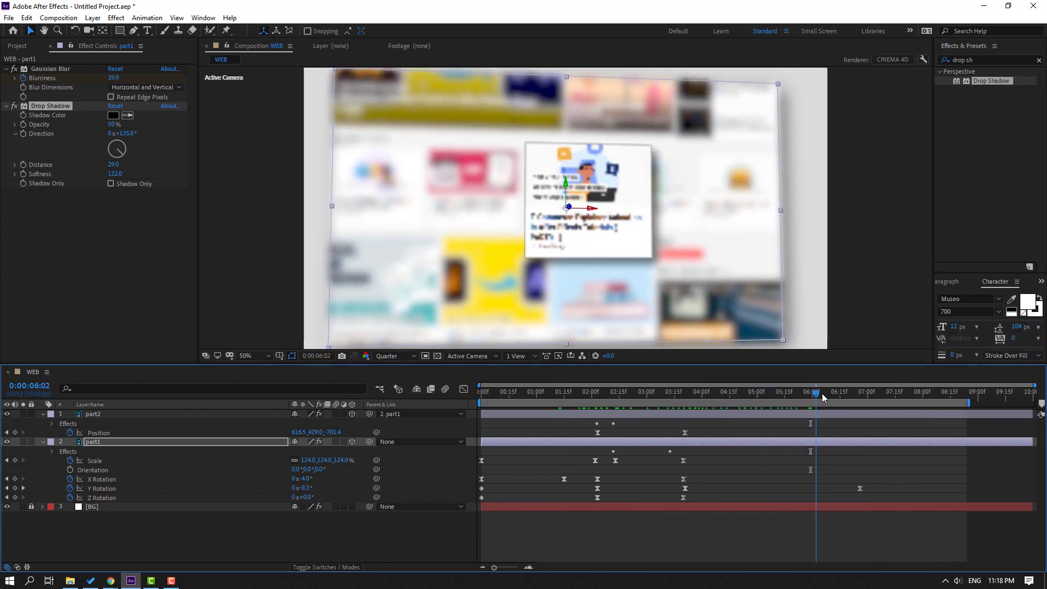
Step: Hold part2's zoomed Position with a keyframe at 6:12, then paste its 2:00 resting Position at 7:12
left_click_drag(823, 398, 836, 397)
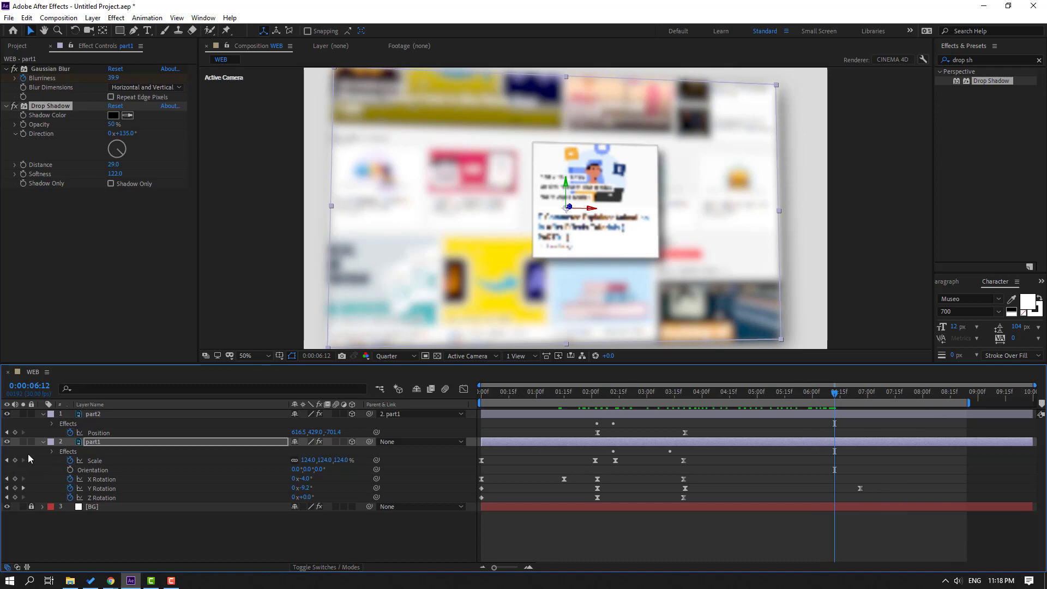
left_click(15, 431)
left_click(857, 394)
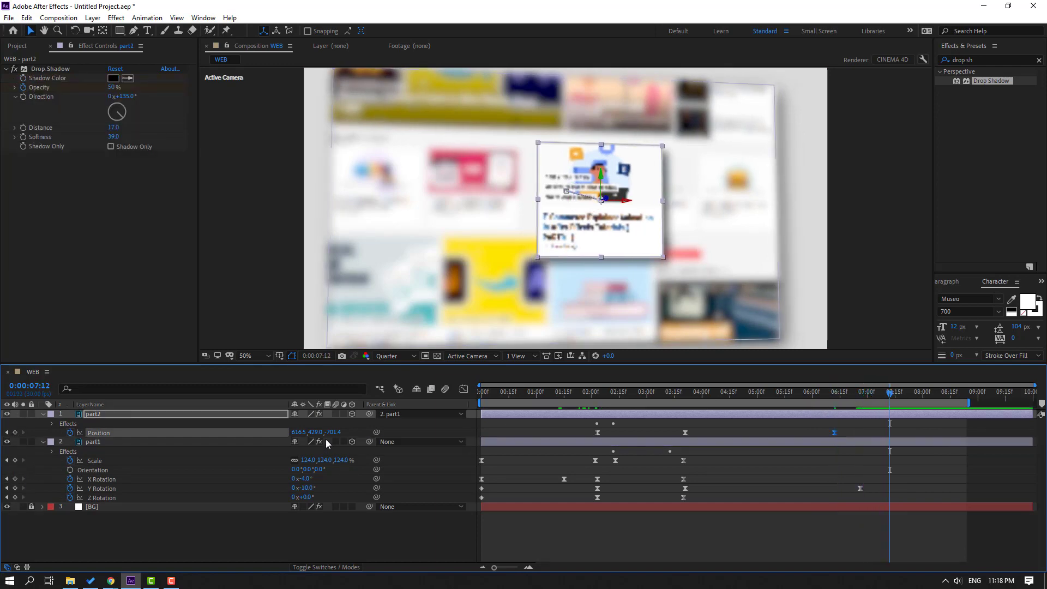
left_click(598, 432)
key("ctrl+v")
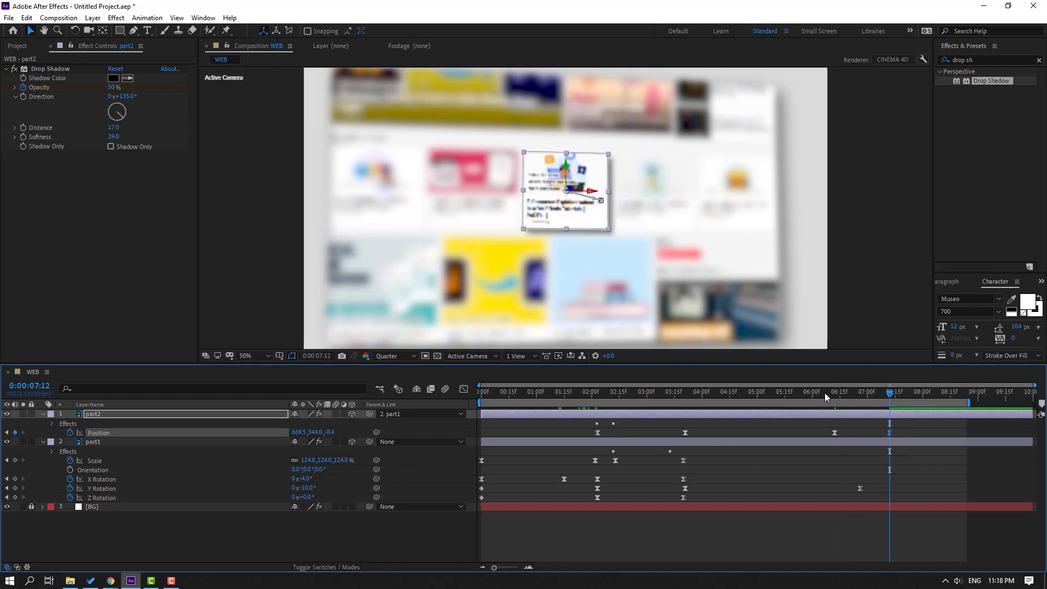
Step: Check the card at 7:00, then reveal part1's animated properties with U
left_click_drag(824, 393, 868, 394)
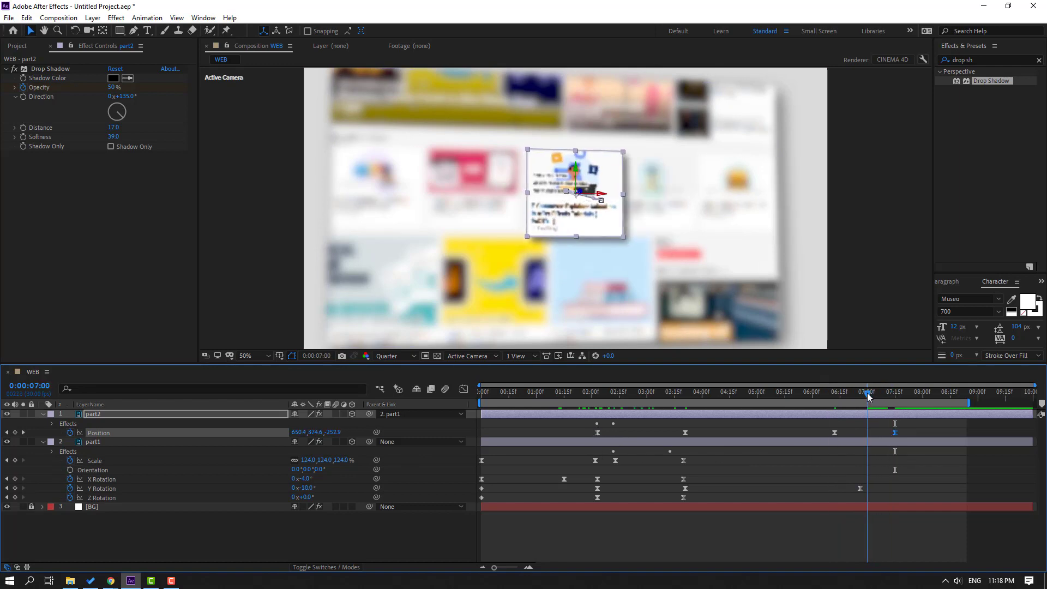
left_click(99, 443)
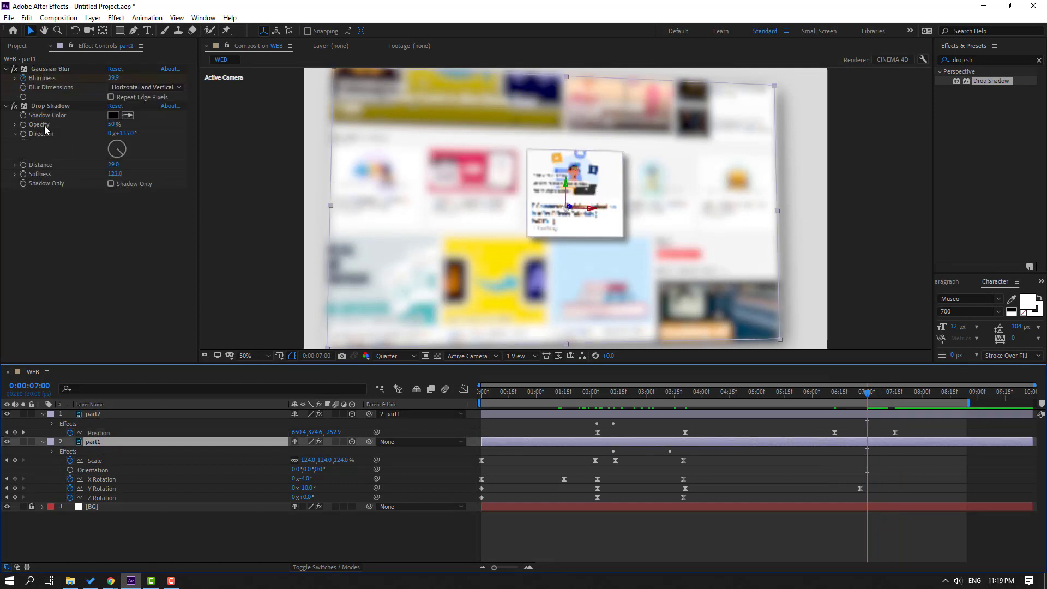
key("u")
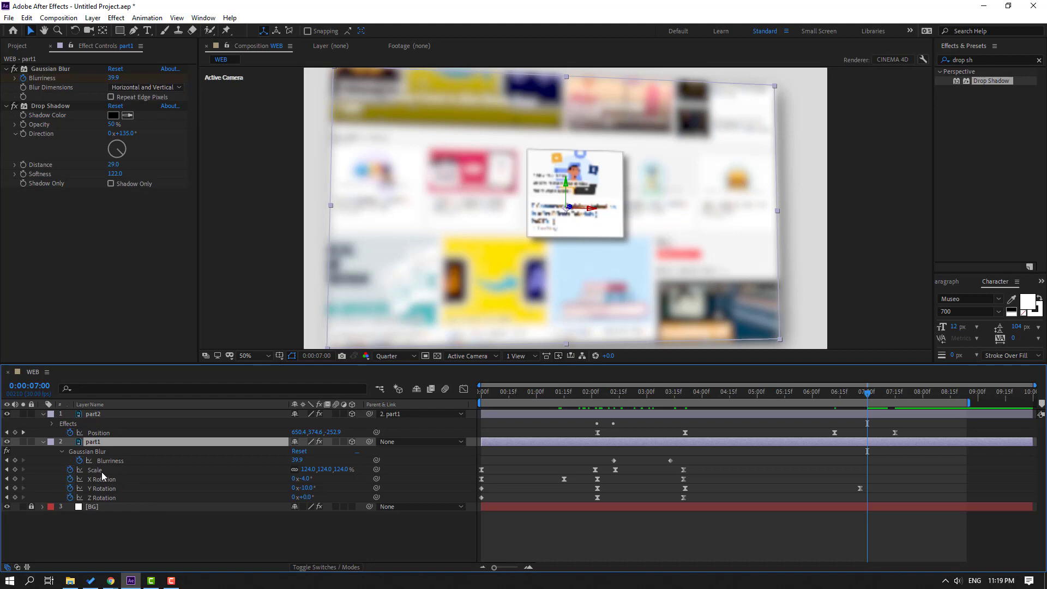
Step: Keyframe part1's Blurriness at 39.9 on 7:00 and 0 on 7:14, then check the sharpening
left_click(15, 460)
left_click_drag(873, 401, 893, 397)
left_click(301, 461)
type("0")
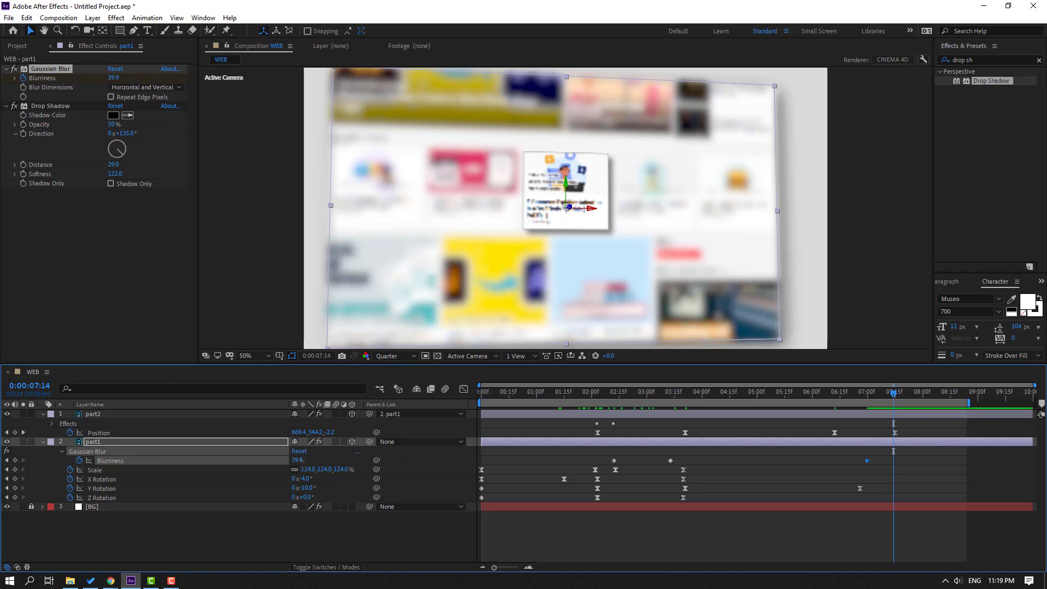
key("Return")
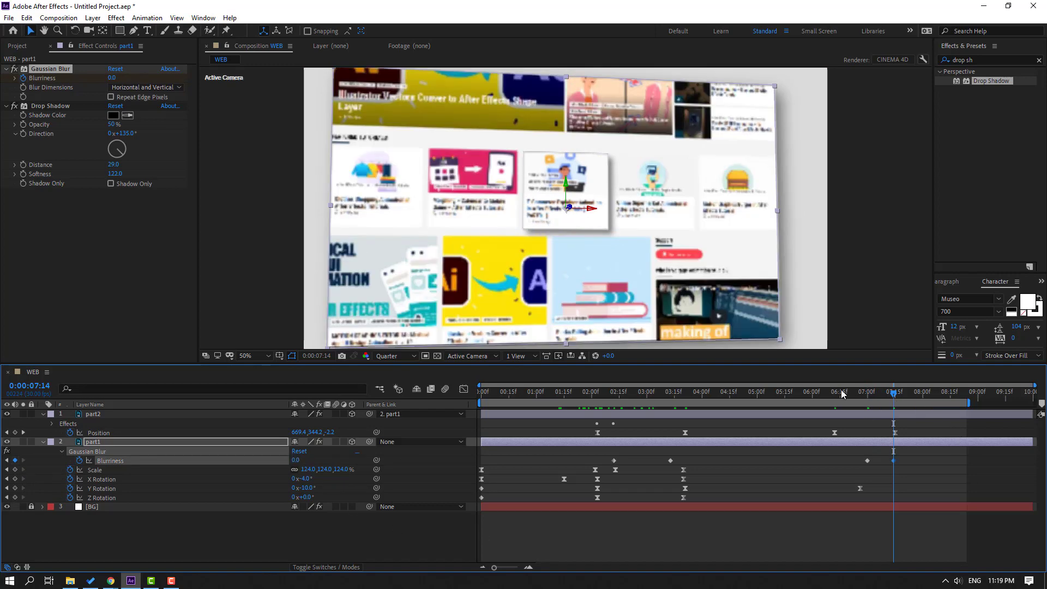
mouse_move(865, 391)
left_mouse_down()
mouse_move(901, 391)
mouse_move(867, 391)
left_mouse_up()
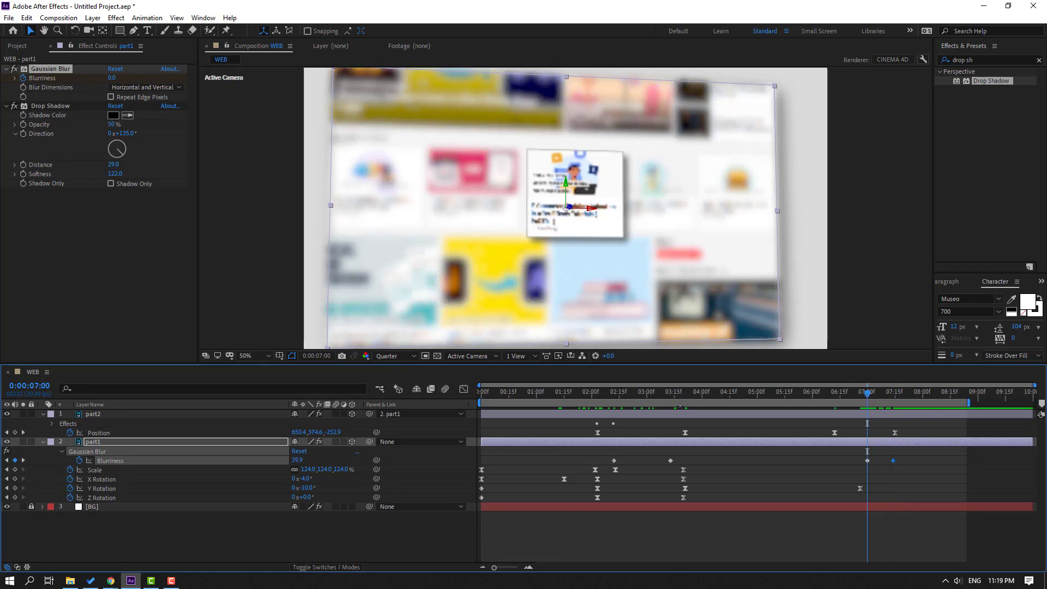
left_click(91, 415)
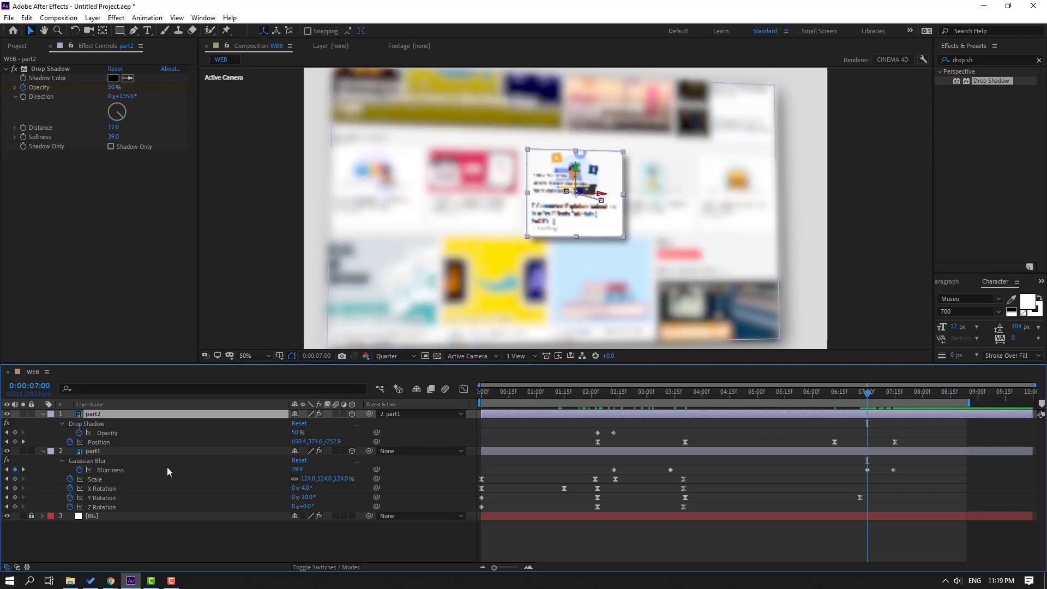
Step: Keyframe part2's shadow Opacity at 50% on 7:00 and 0% on 7:14, then check the fade
left_click(15, 432)
left_click(108, 432)
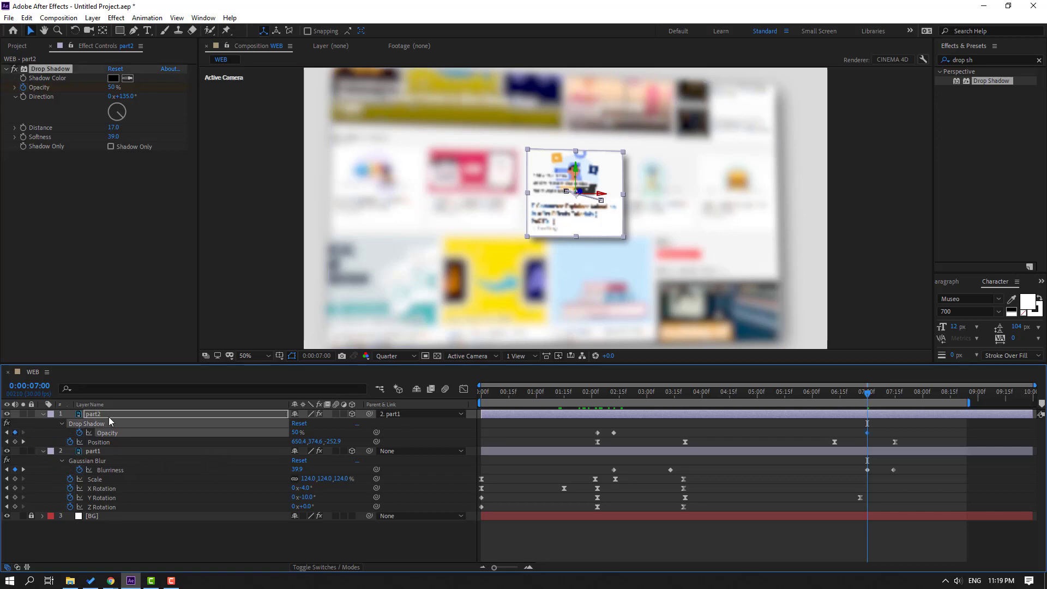
left_click_drag(867, 393, 897, 394)
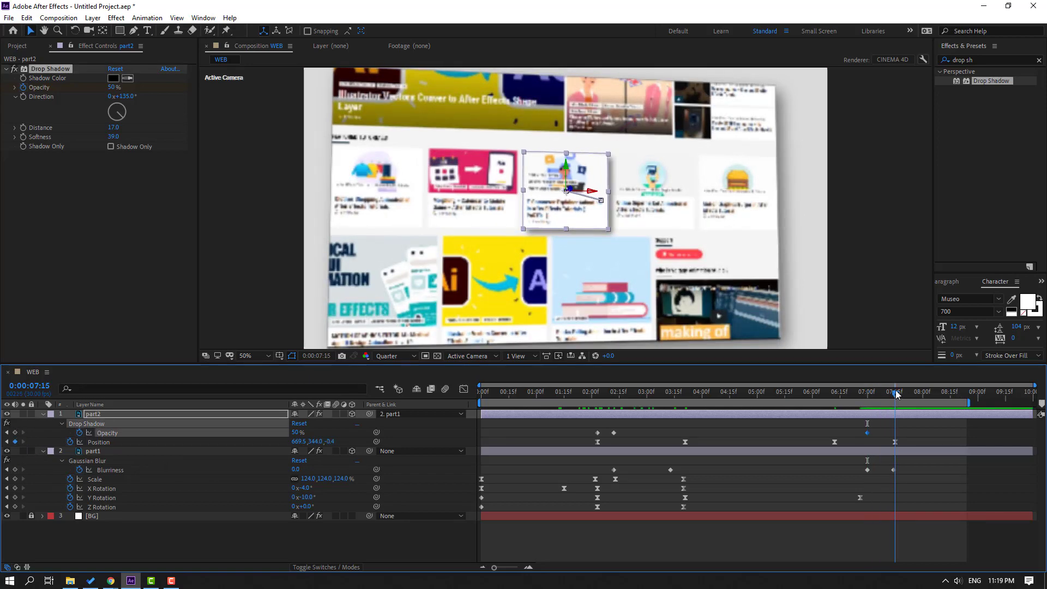
left_click(296, 432)
type("0")
key("Return")
left_click(746, 550)
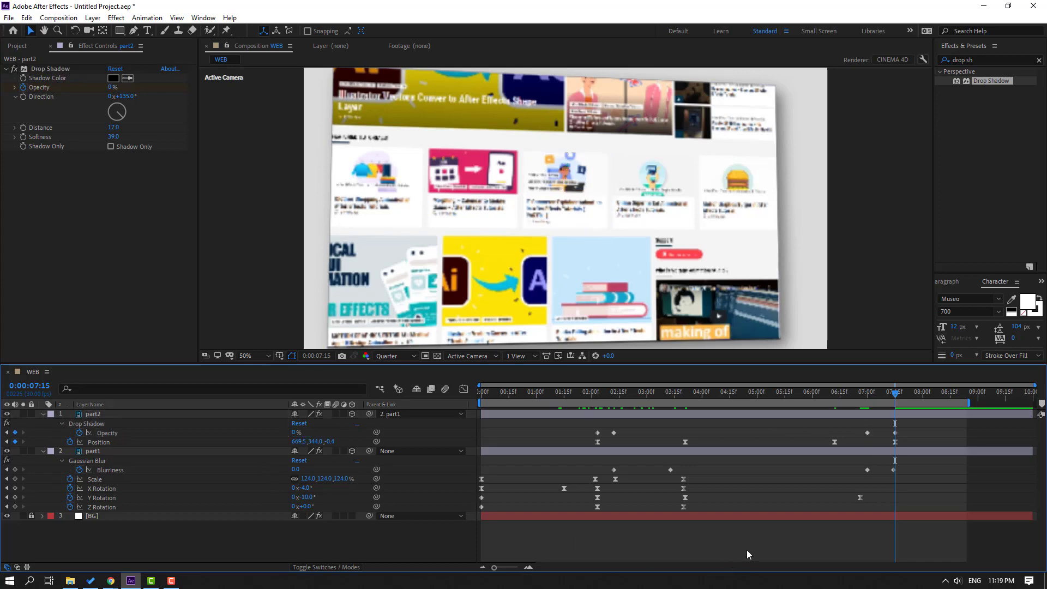
mouse_move(851, 388)
left_mouse_down()
mouse_move(913, 393)
mouse_move(803, 404)
mouse_move(859, 406)
left_mouse_up()
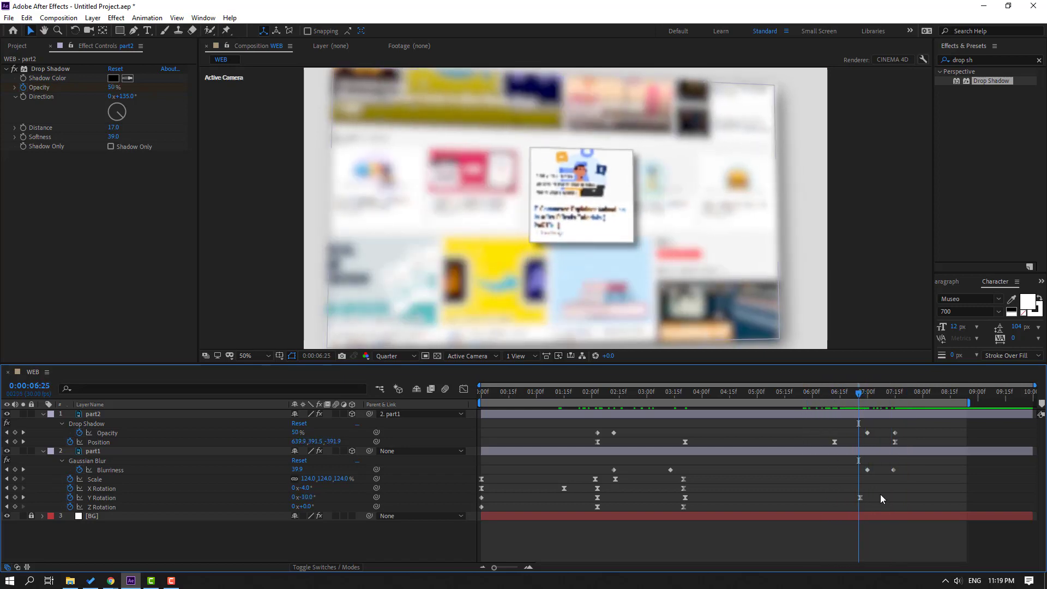
Step: Make part1's last Y Rotation keyframe more negative and move it from 6:26 to about 8:19
key("Page_Down")
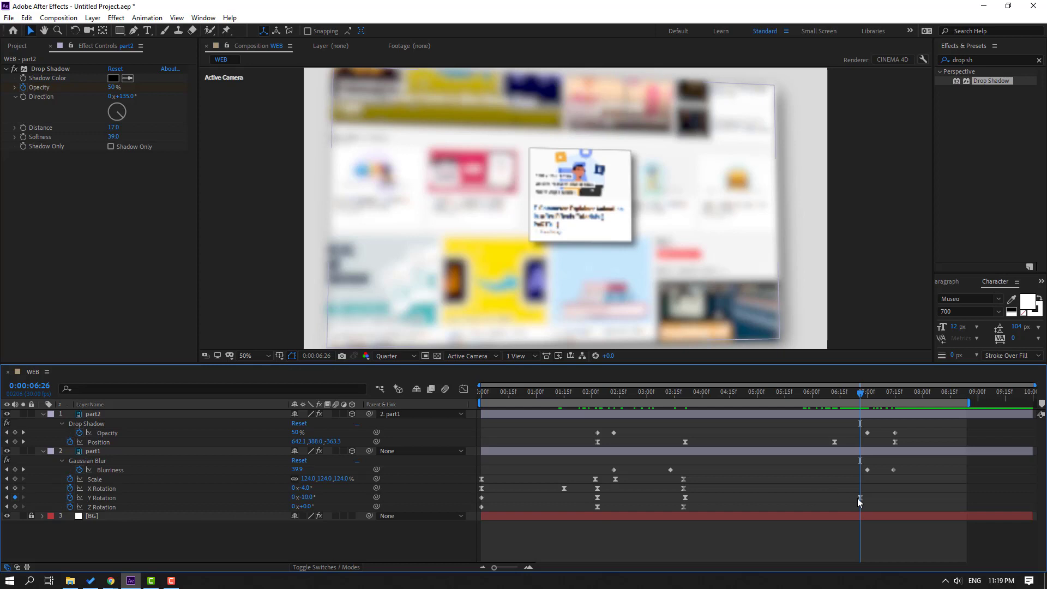
left_click(860, 498)
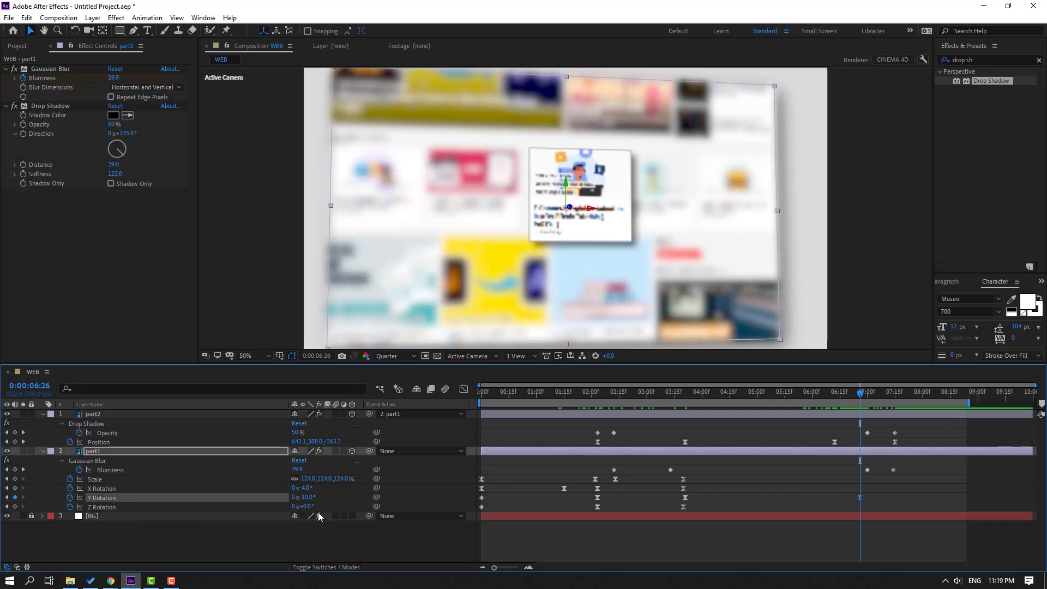
left_click_drag(307, 498, 303, 497)
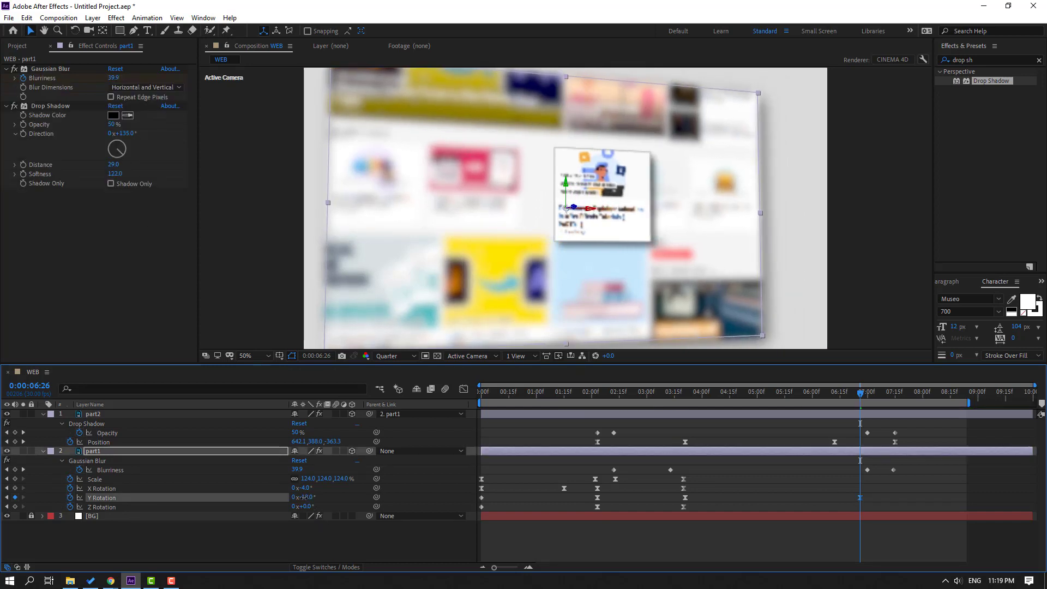
left_click_drag(859, 498, 956, 499)
left_click_drag(807, 393, 880, 400)
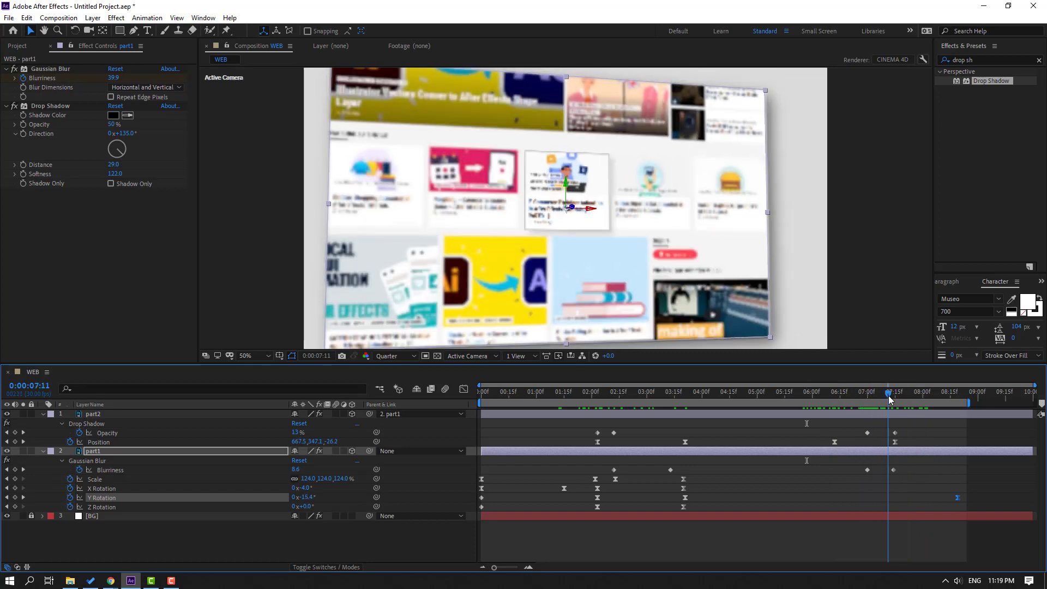